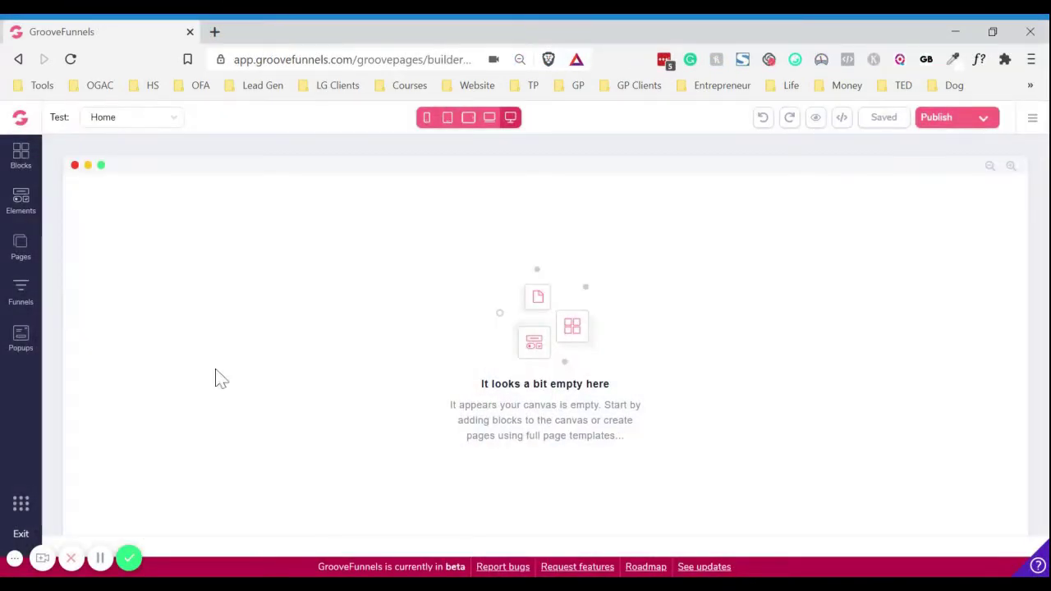
Add an Empty container block from Blocks > Wireframes > Empty onto the page.
click(32, 169)
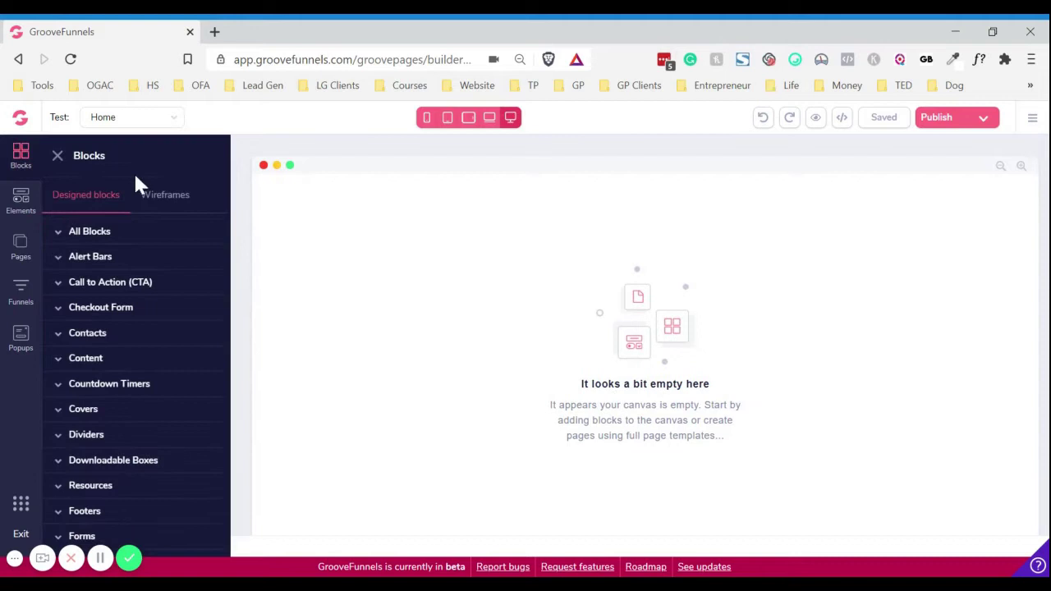
click(143, 203)
click(82, 257)
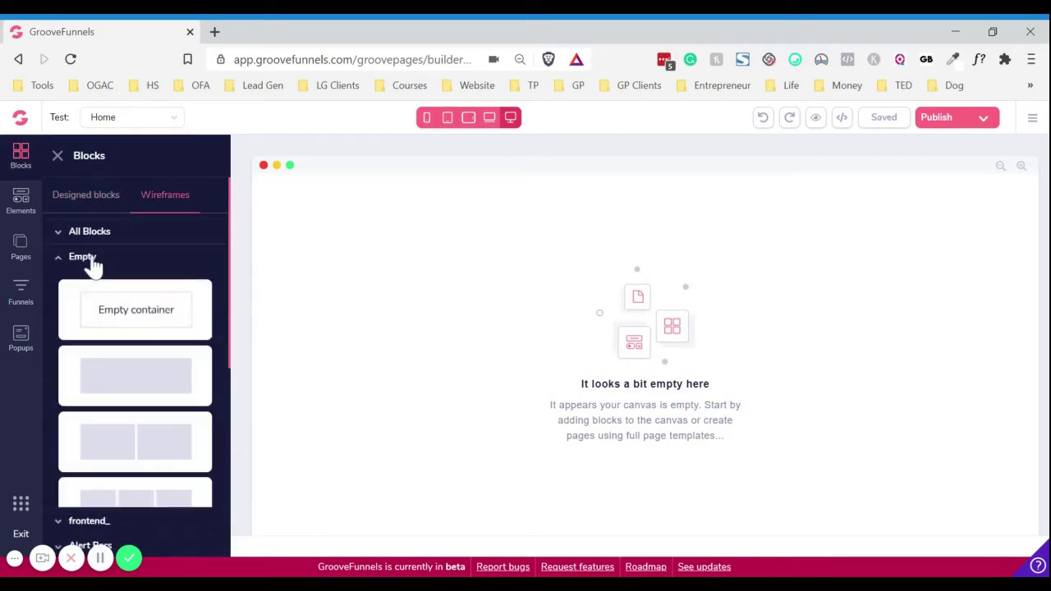
drag(115, 315, 422, 239)
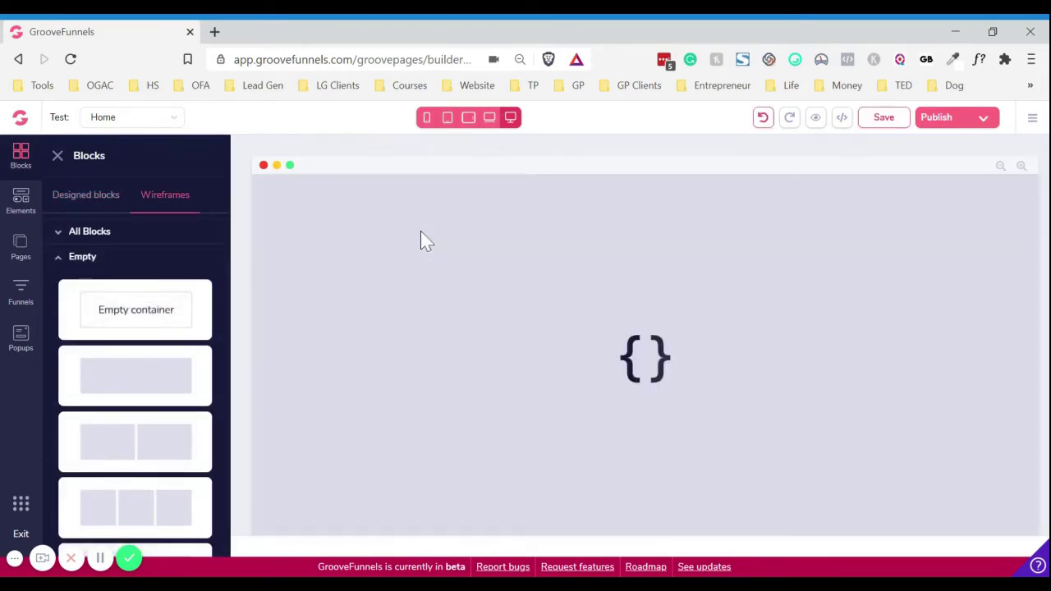
Place a 2 Columns layout from Elements into the empty container.
click(19, 197)
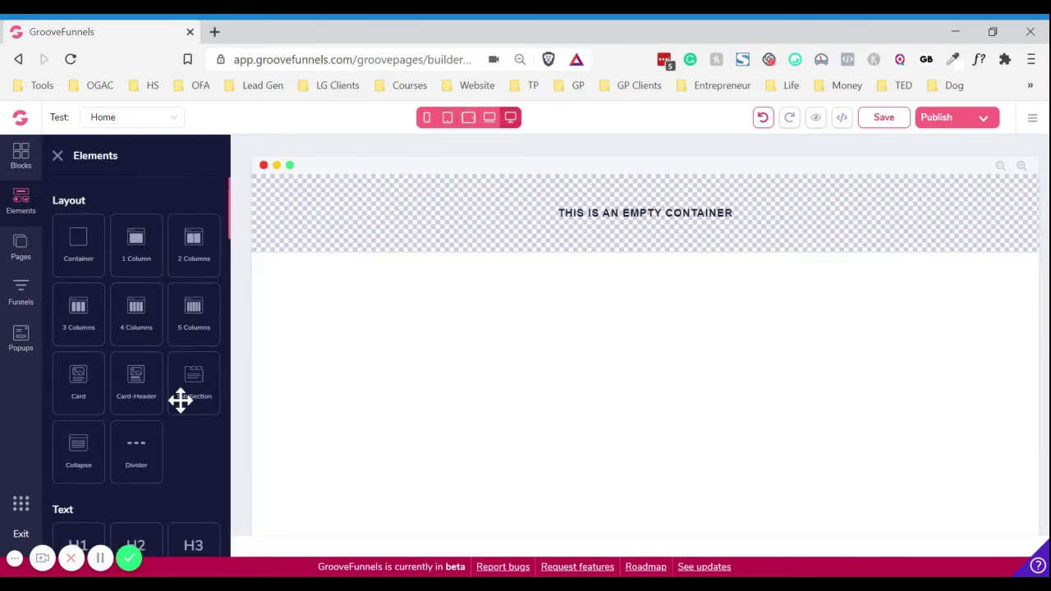
scroll(181, 435, down, 1)
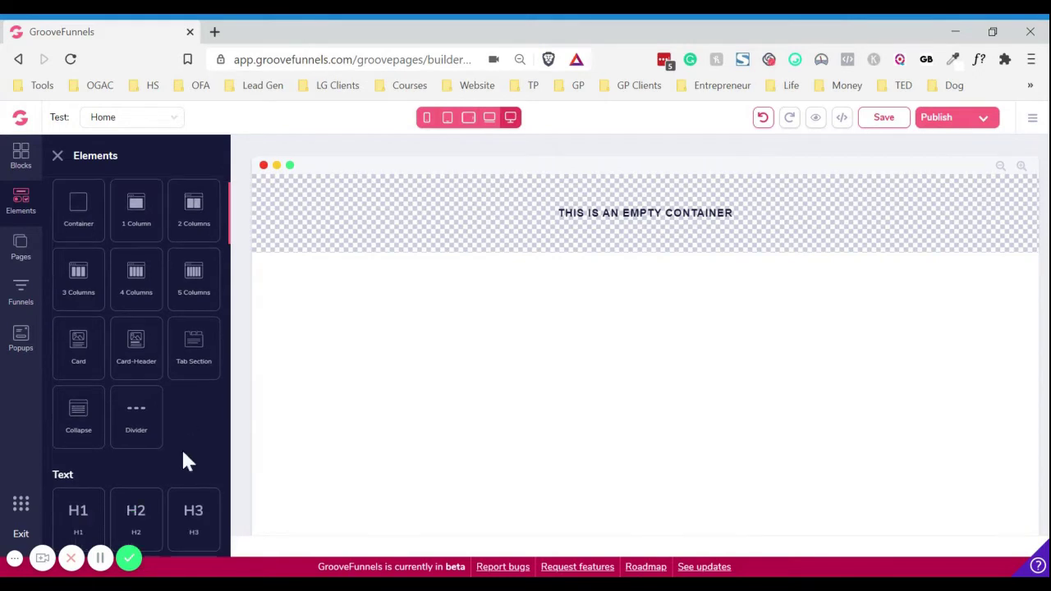
scroll(182, 447, up, 1)
drag(190, 256, 451, 243)
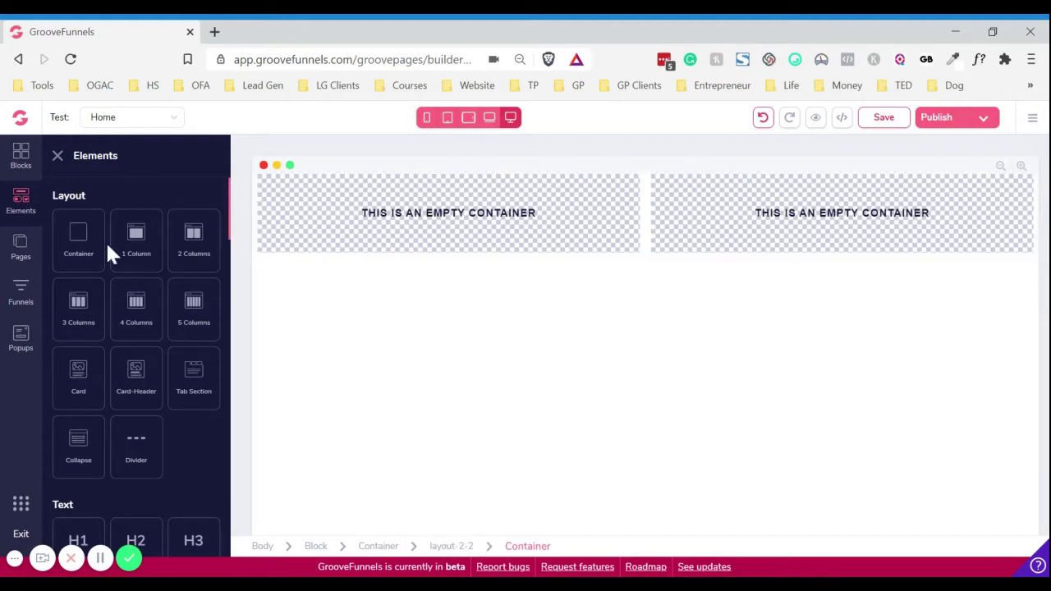
Drop a Container element from Layout into the left column.
click(402, 234)
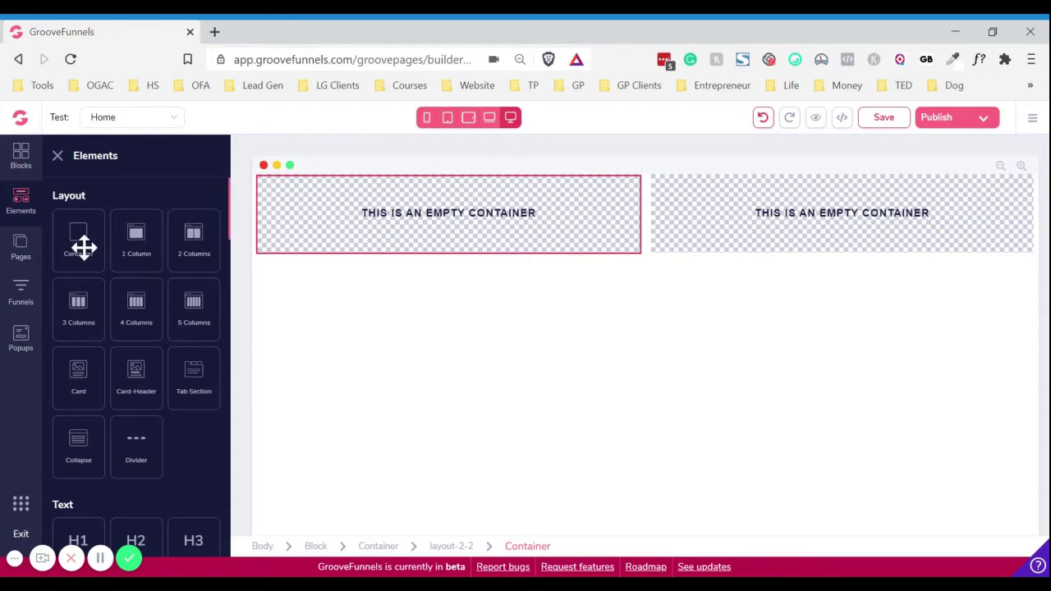
drag(83, 247, 343, 237)
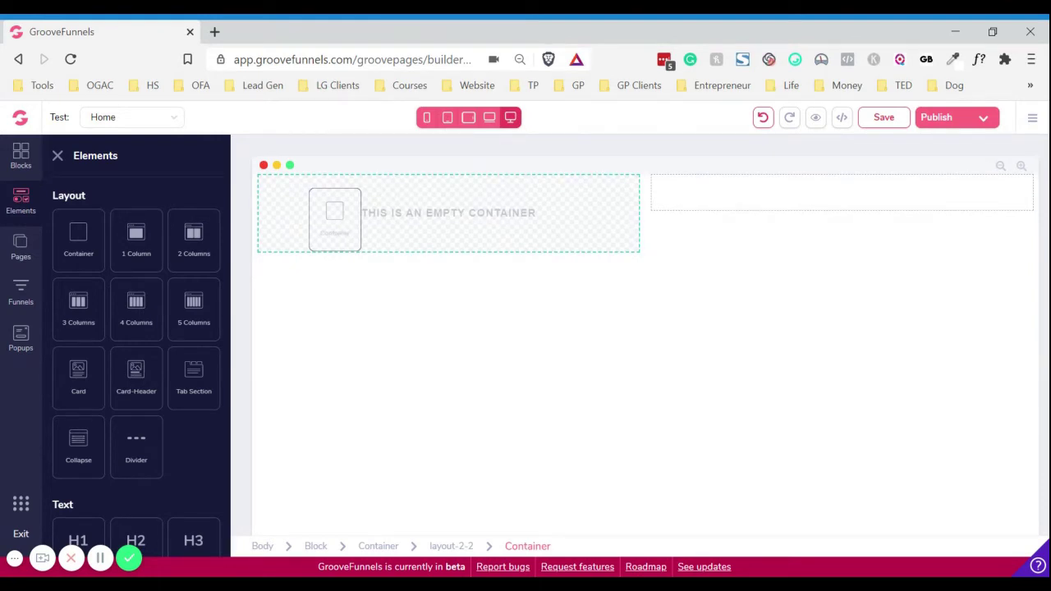
drag(343, 236, 340, 235)
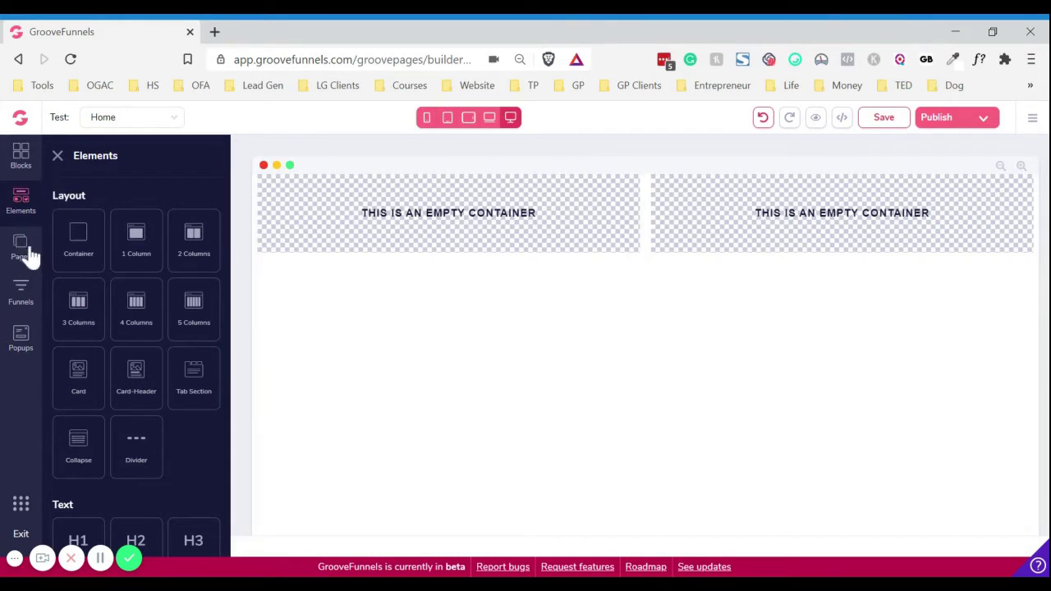
Drag a Solid Button from the Buttons section into the left column's container.
scroll(160, 344, down, 5)
scroll(162, 351, down, 5)
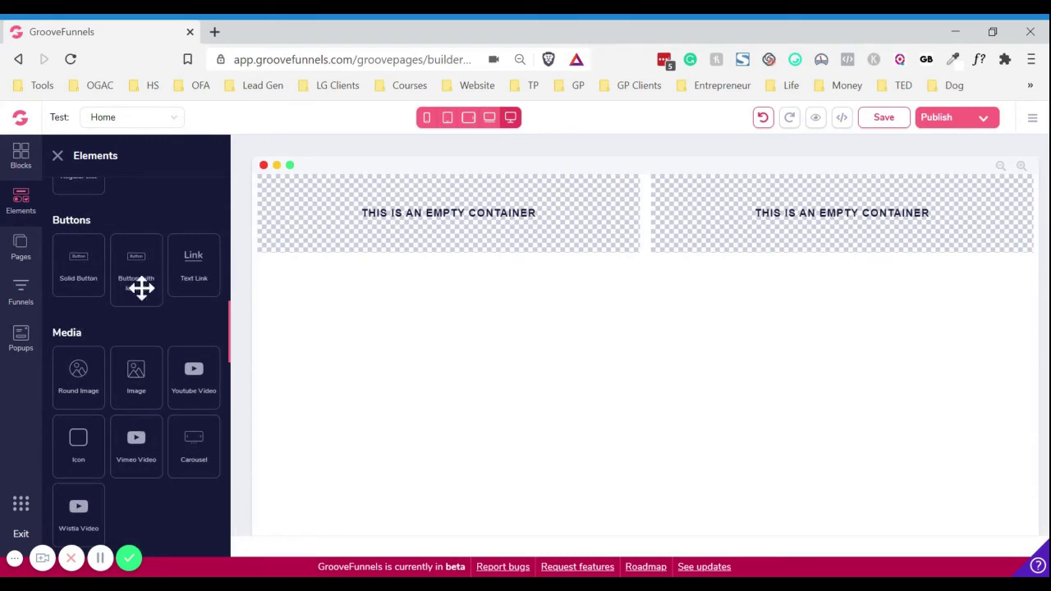
drag(82, 275, 509, 208)
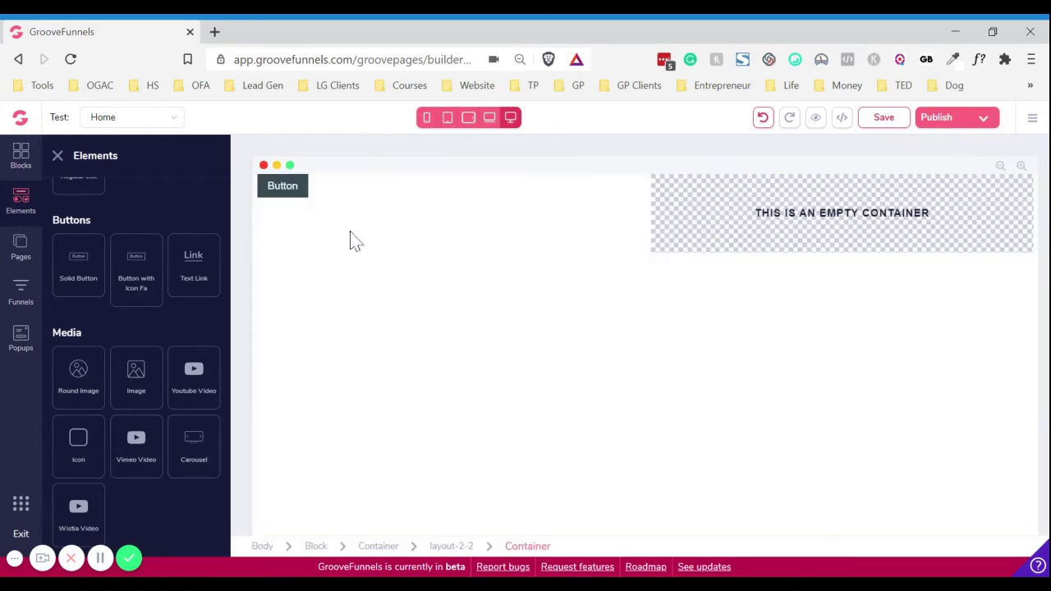
Select the new button on the canvas to show its Design settings.
click(304, 194)
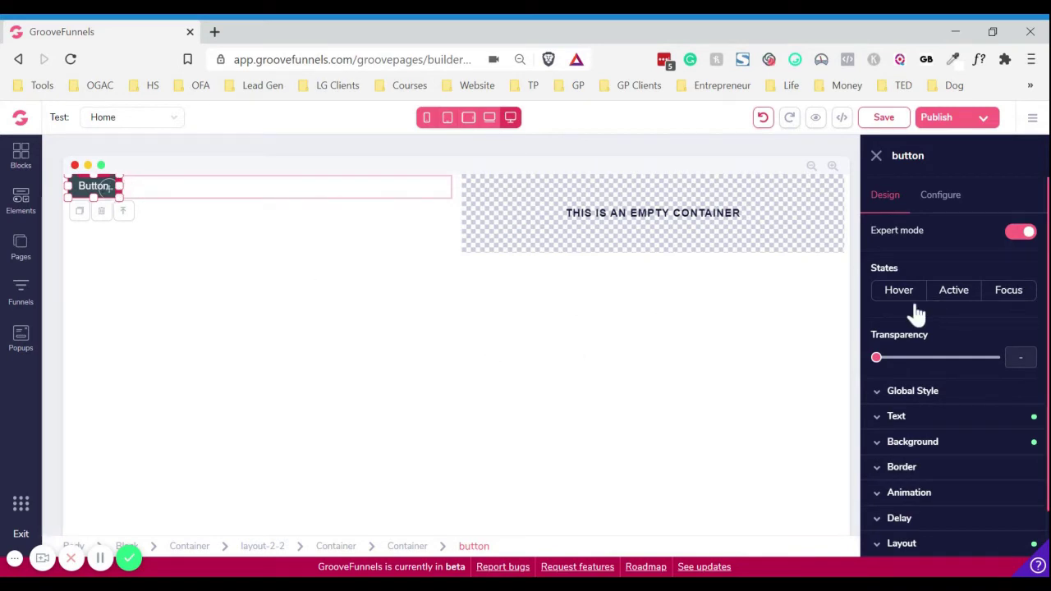
Raise the button's Text Size slider to 1.5rem.
scroll(916, 312, down, 3)
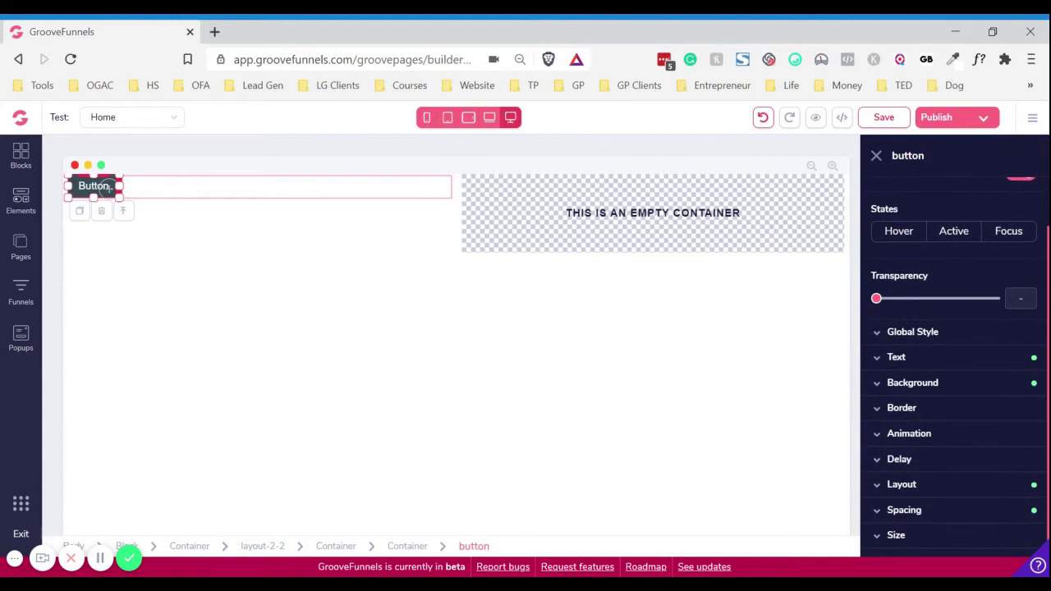
scroll(920, 300, up, 3)
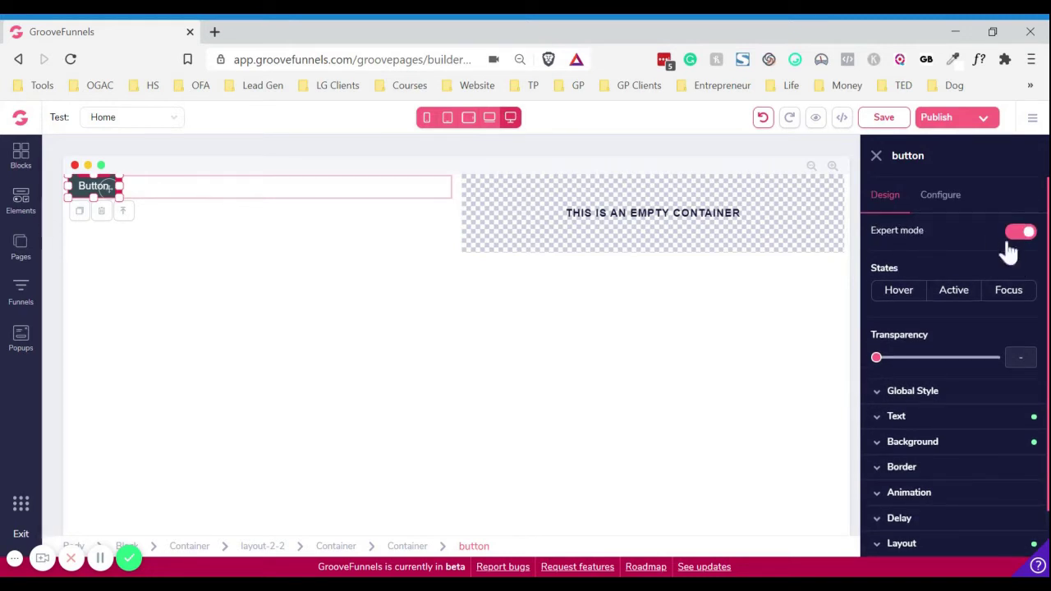
scroll(961, 331, down, 2)
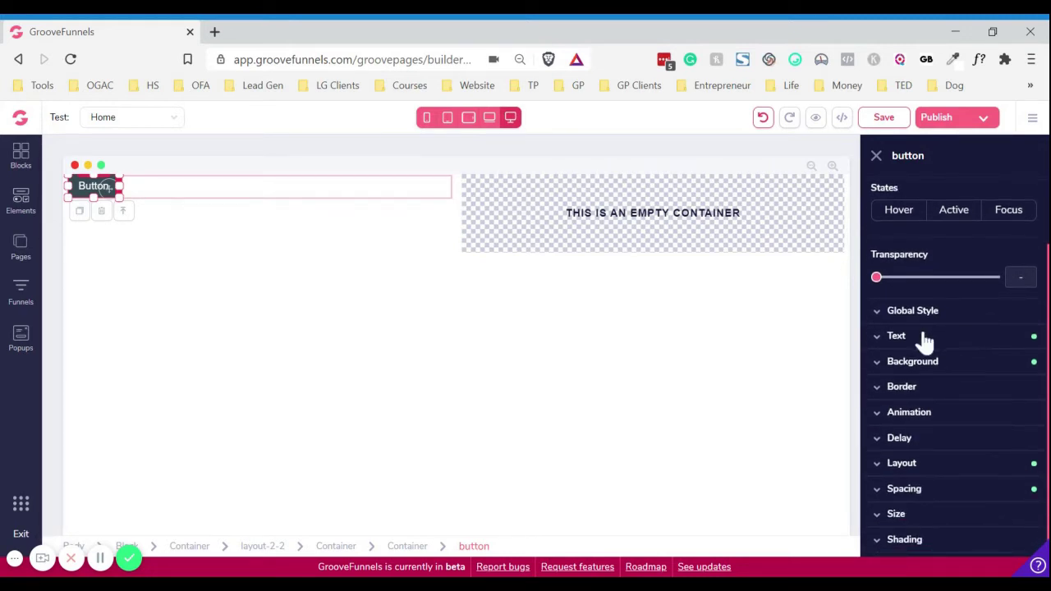
click(922, 338)
scroll(919, 361, down, 1)
drag(905, 365, 937, 369)
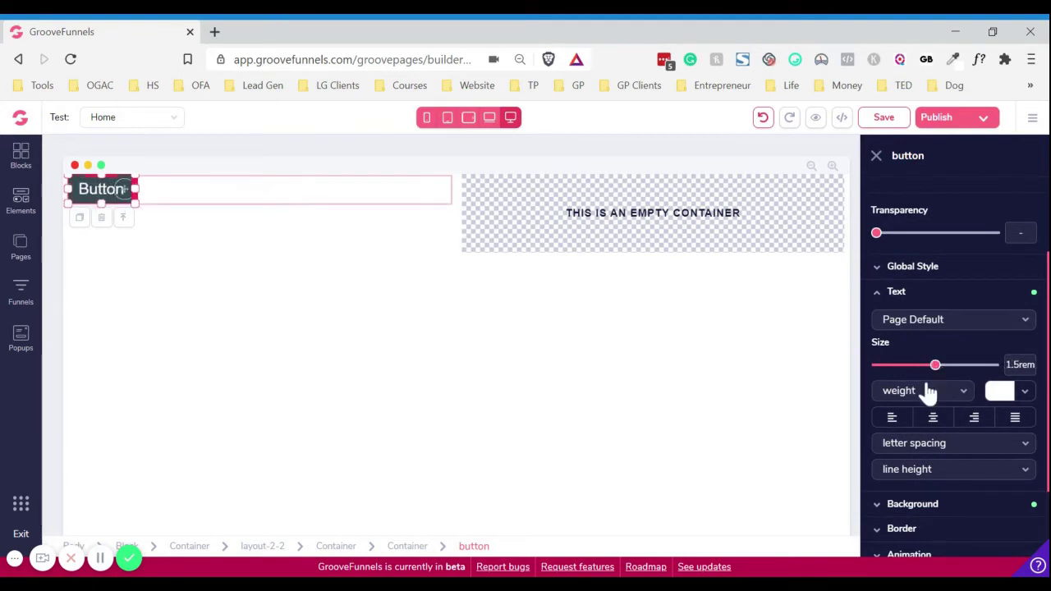
scroll(948, 438, down, 1)
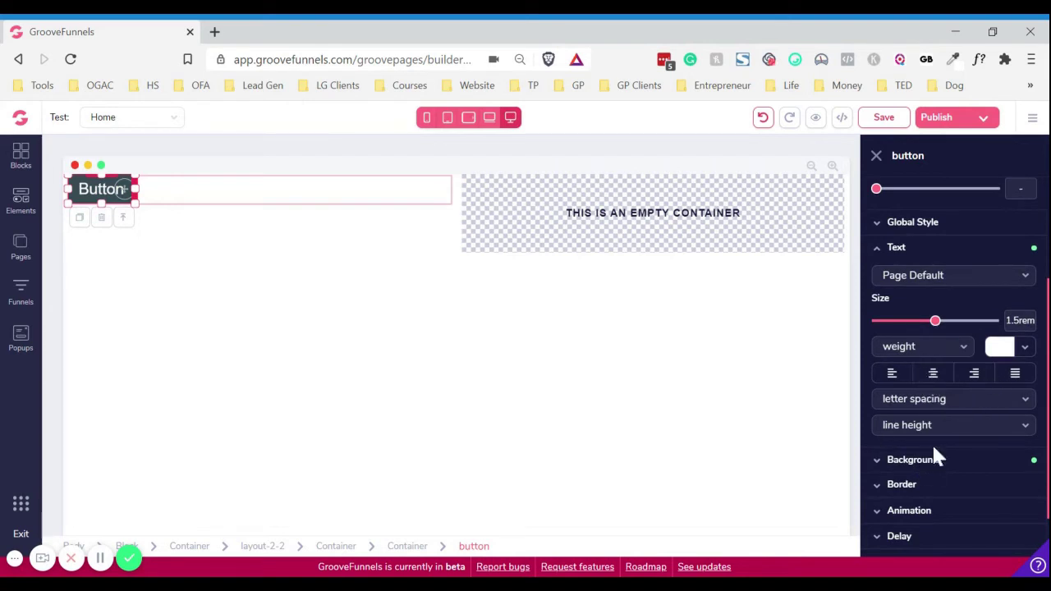
scroll(933, 452, down, 2)
Set the button's Background colour to the green swatch #18CD5E.
click(922, 374)
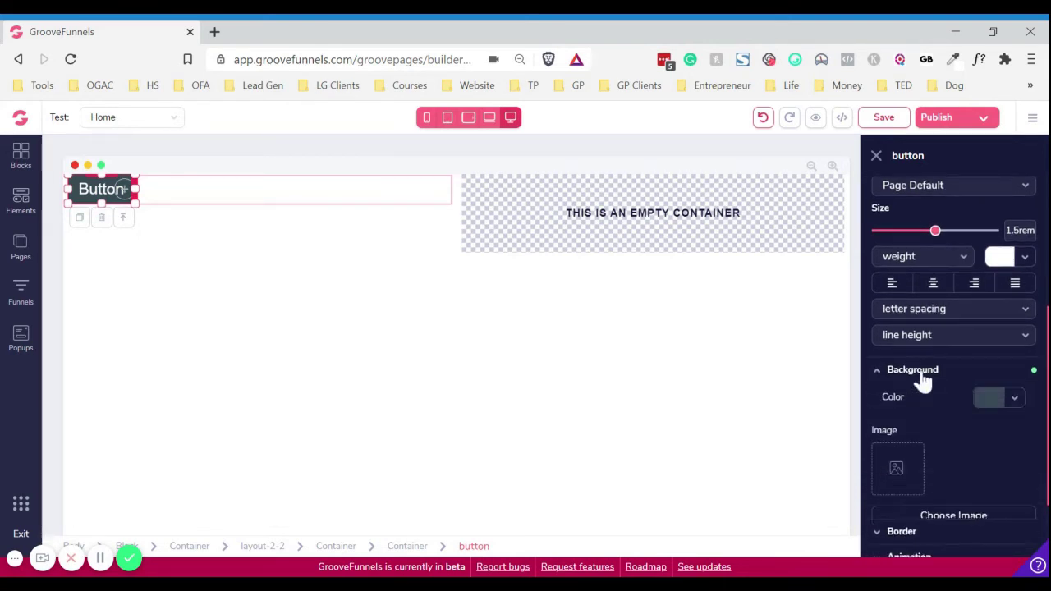
click(922, 376)
click(922, 376)
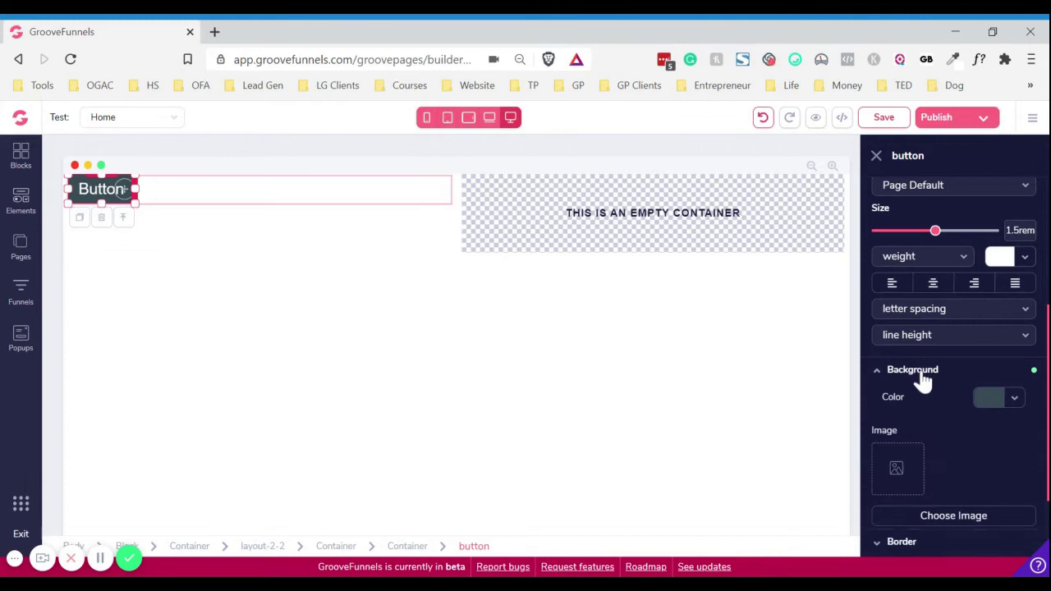
click(1018, 399)
scroll(940, 439, down, 1)
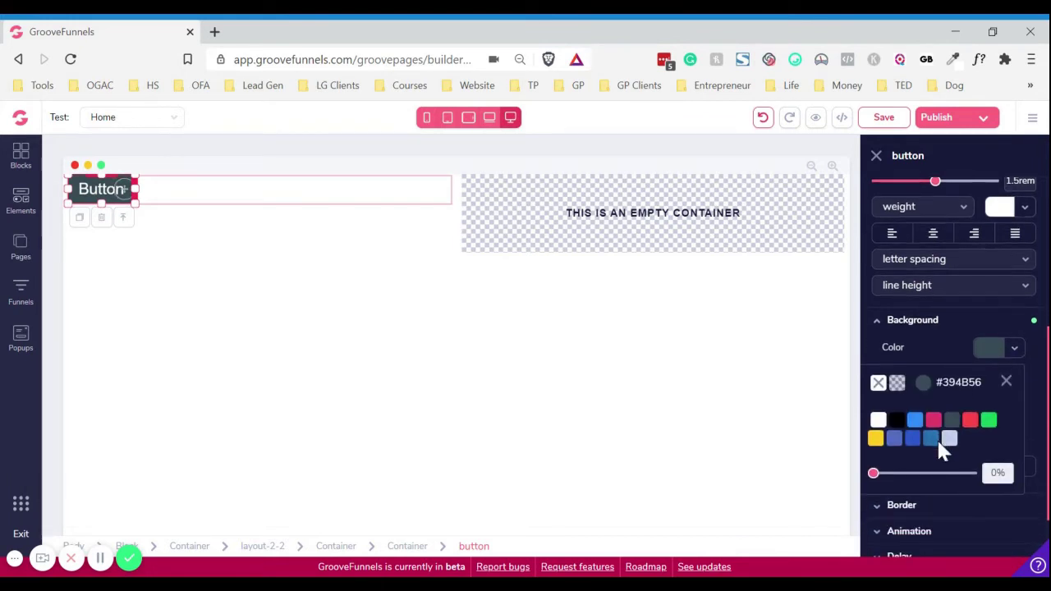
mouse_move(989, 421)
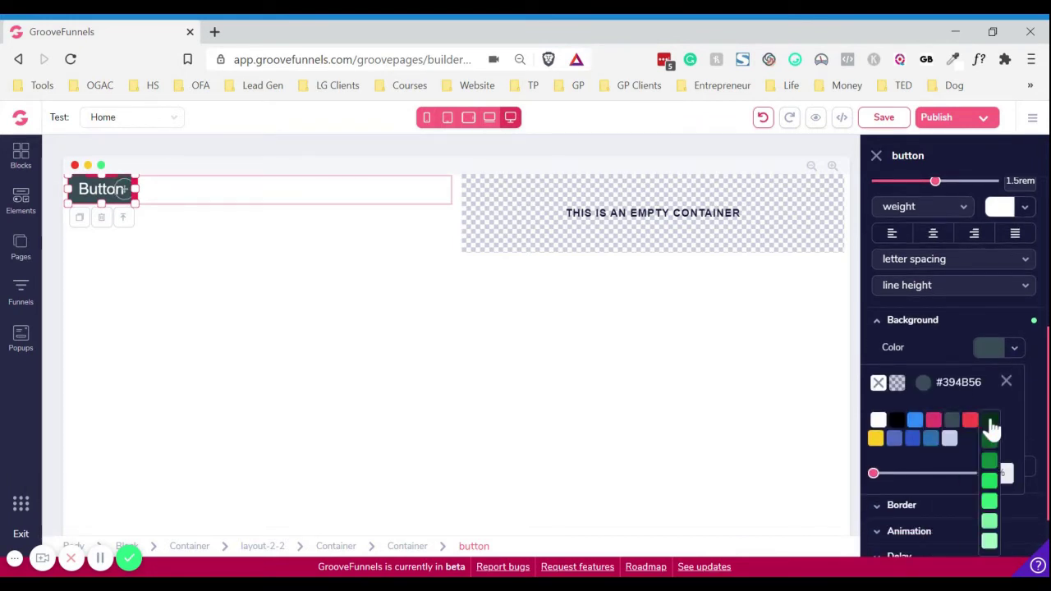
click(991, 483)
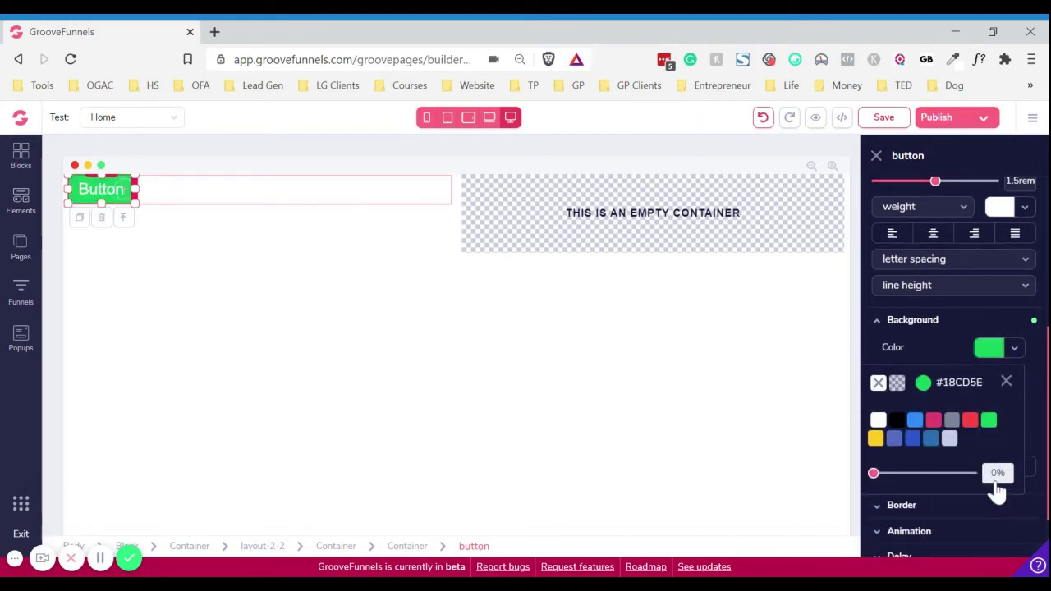
click(1018, 351)
scroll(950, 393, down, 2)
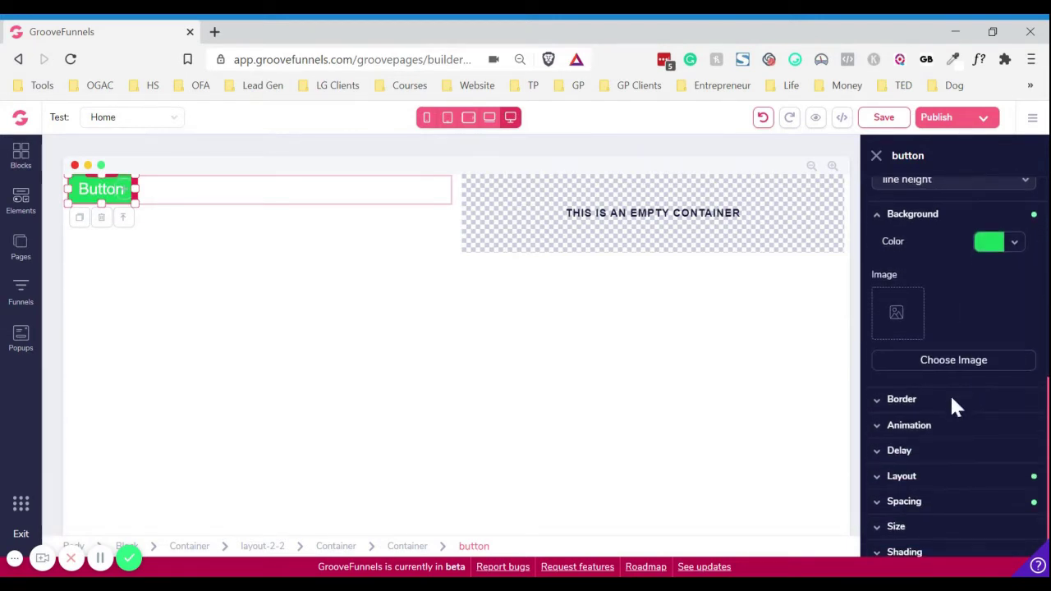
Drag the button's Border Corners slider to .75rem.
click(901, 400)
scroll(922, 405, down, 1)
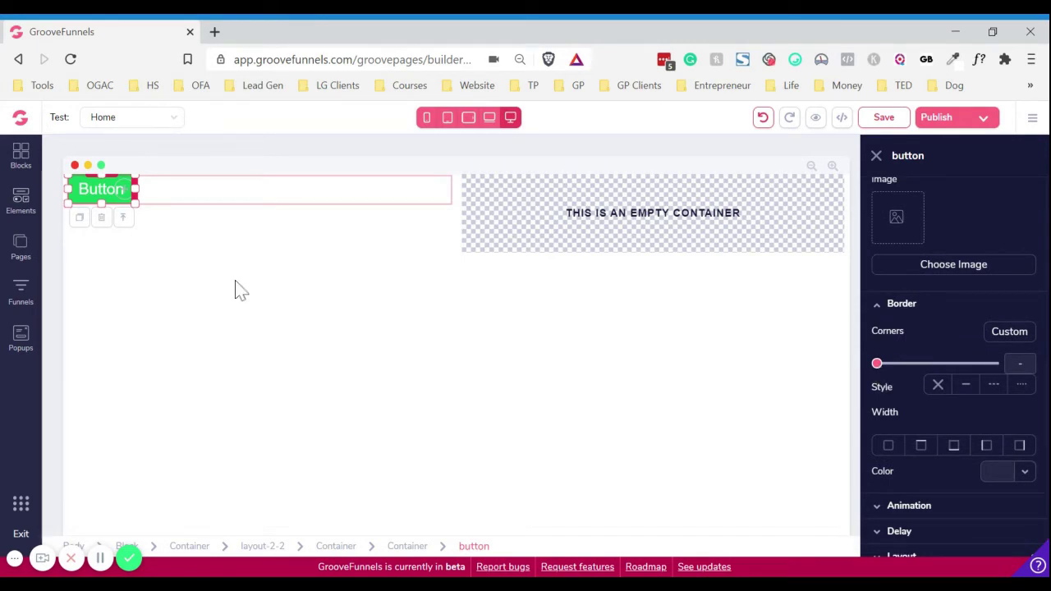
click(876, 156)
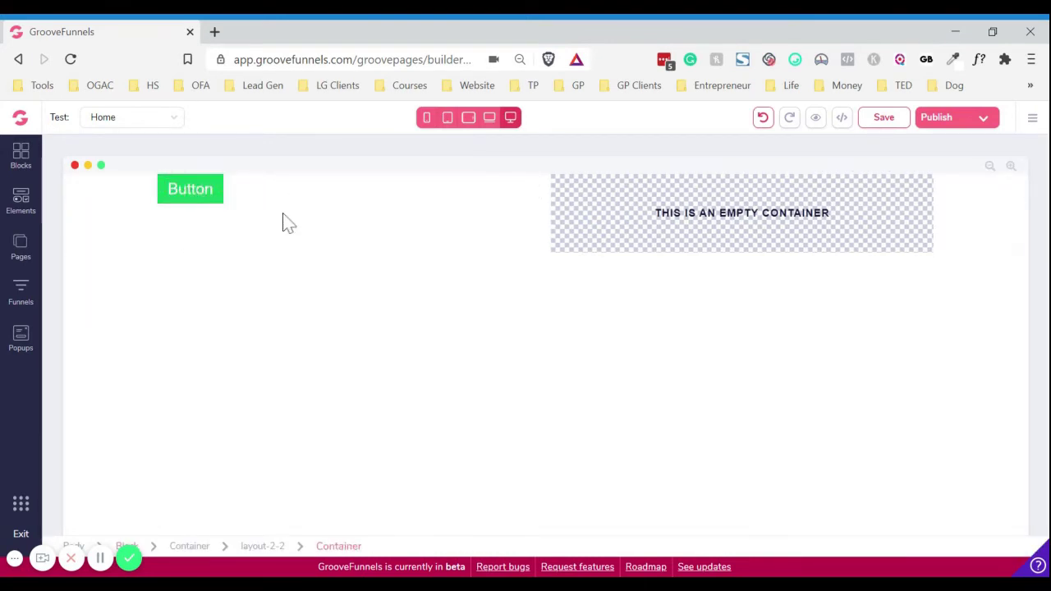
click(160, 189)
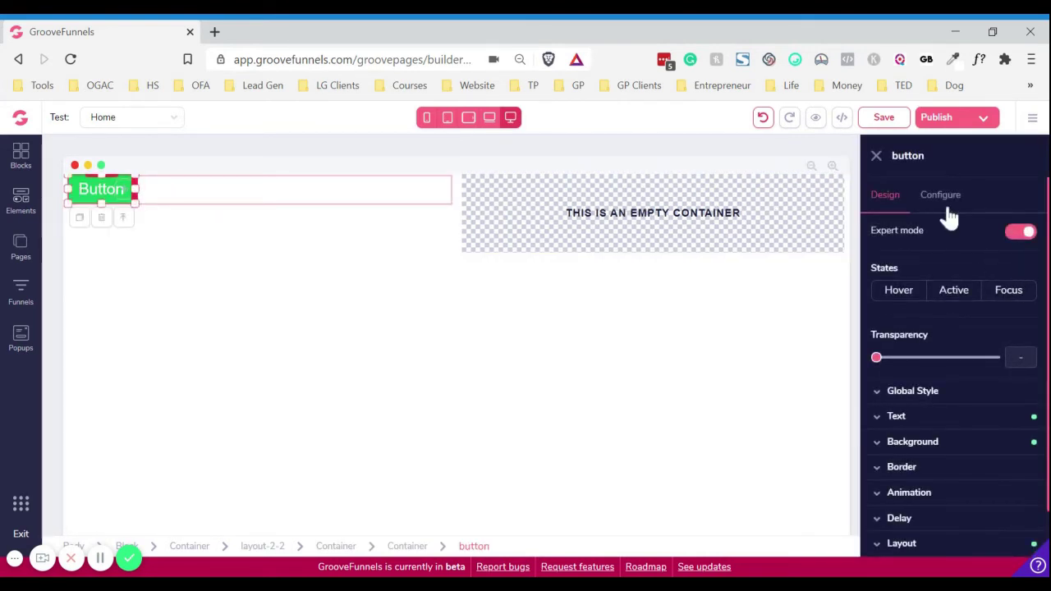
scroll(923, 402, down, 1)
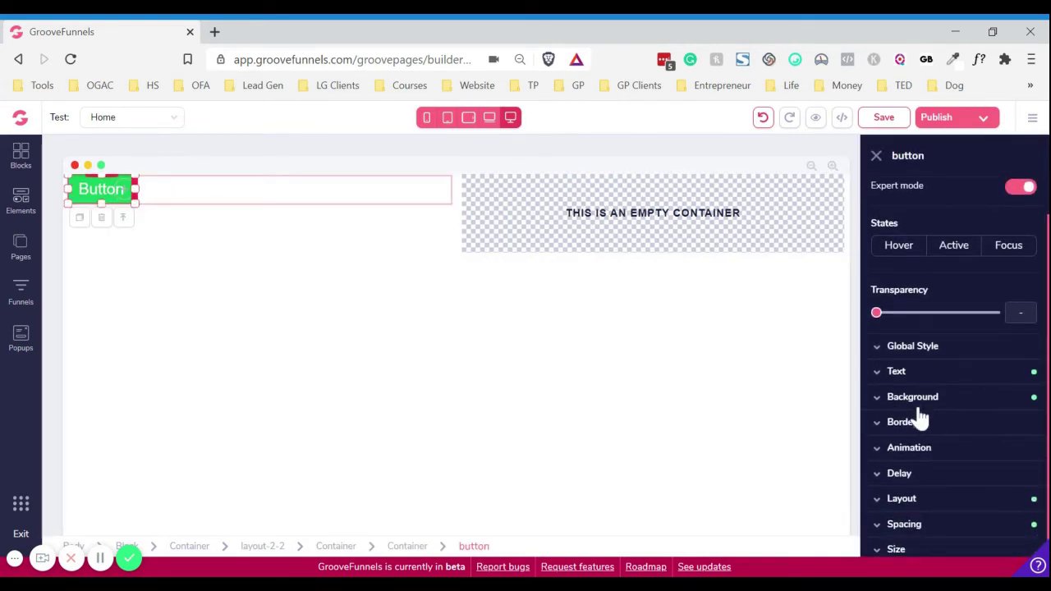
click(902, 423)
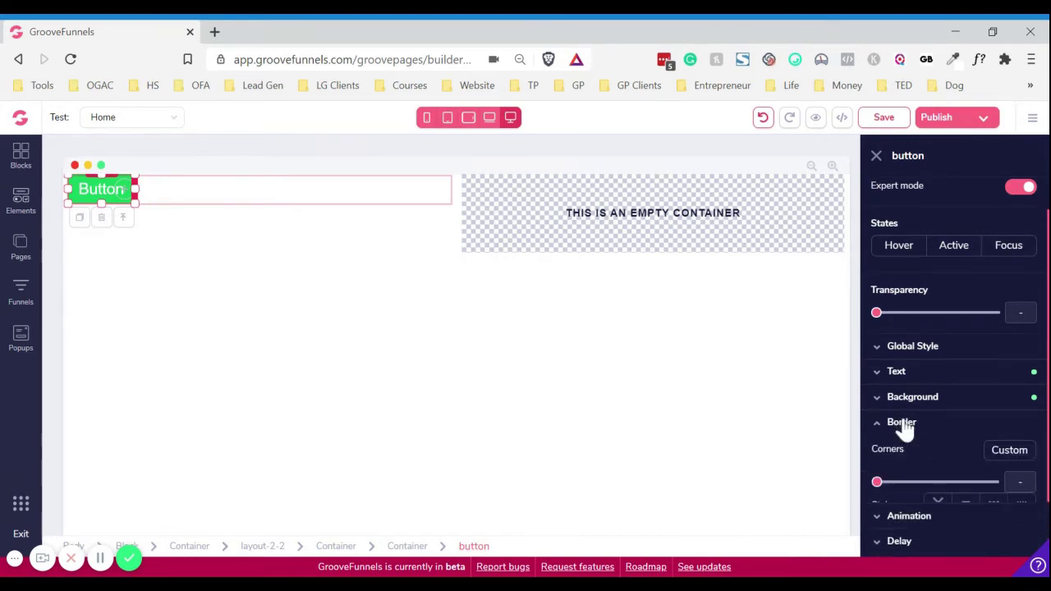
drag(879, 486, 973, 499)
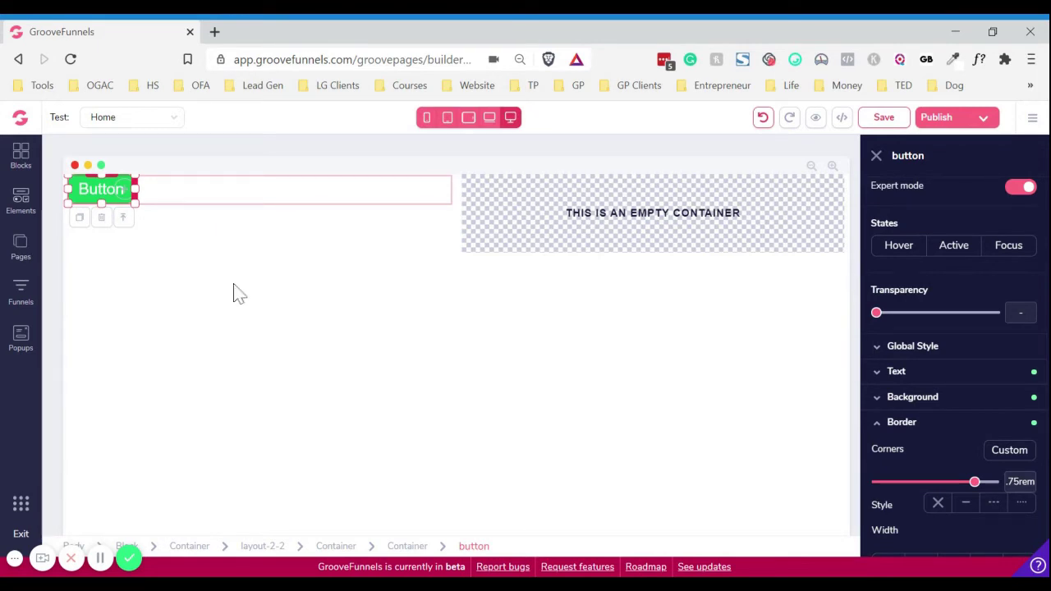
Deselect the button, then select it again to bring back its settings.
click(876, 156)
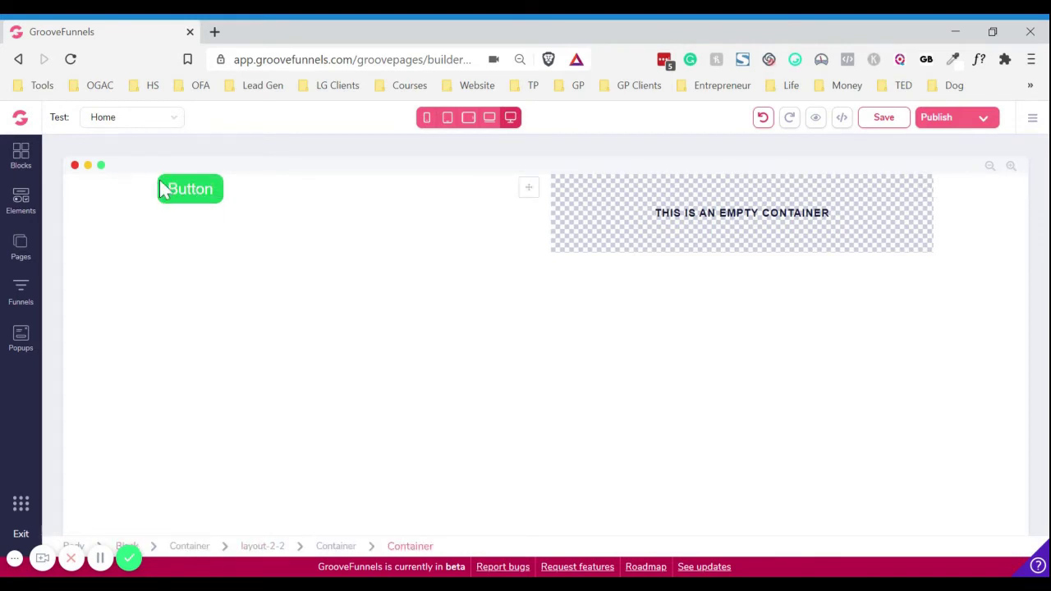
click(161, 205)
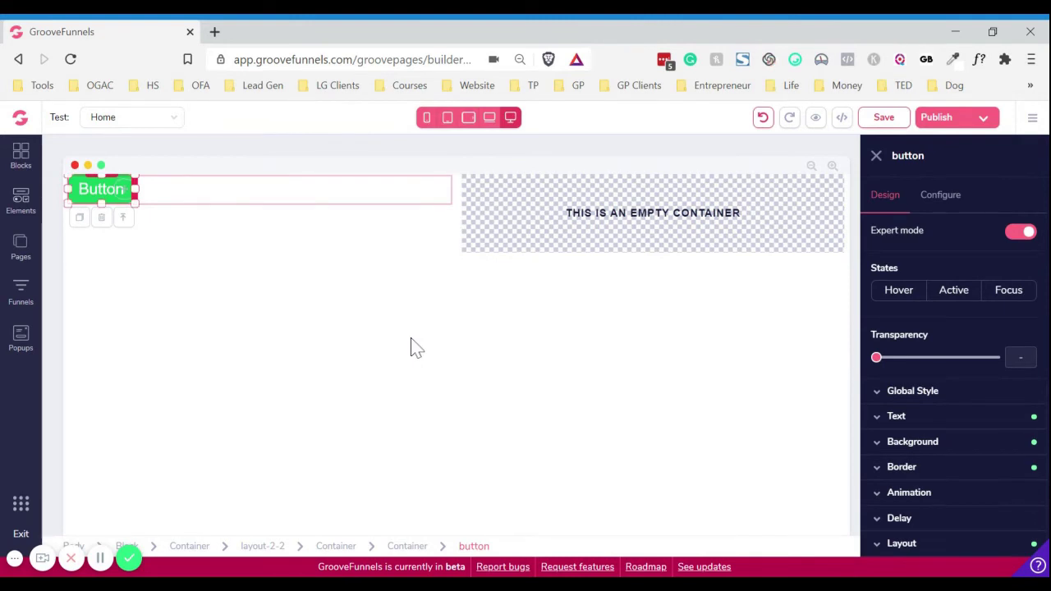
scroll(1020, 469, down, 1)
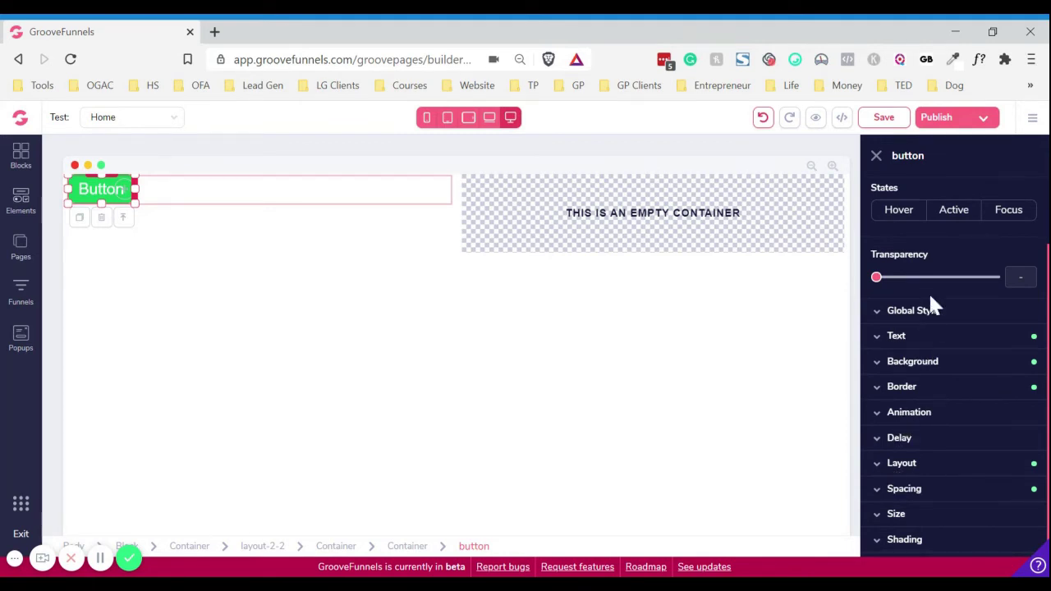
scroll(930, 283, up, 1)
Relabel the button 'Click Here' with Link To left as none, and update.
click(940, 205)
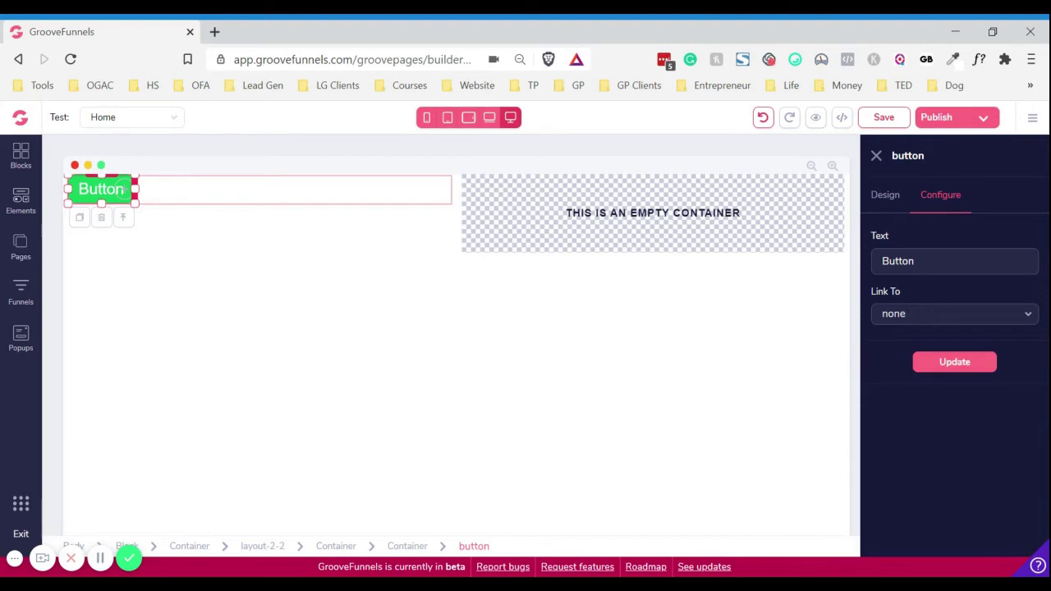
double_click(898, 261)
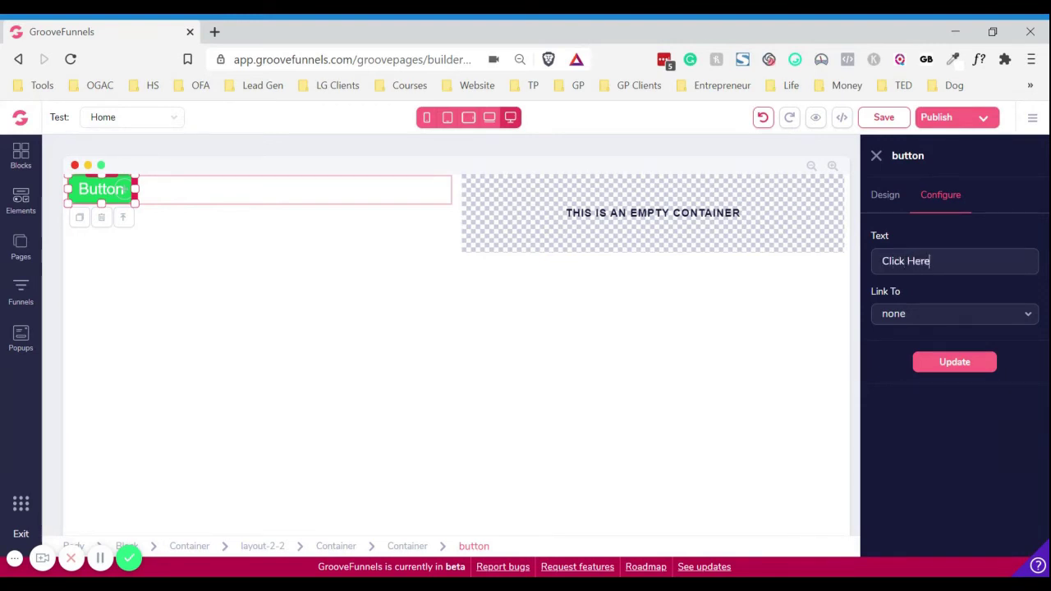
click(892, 320)
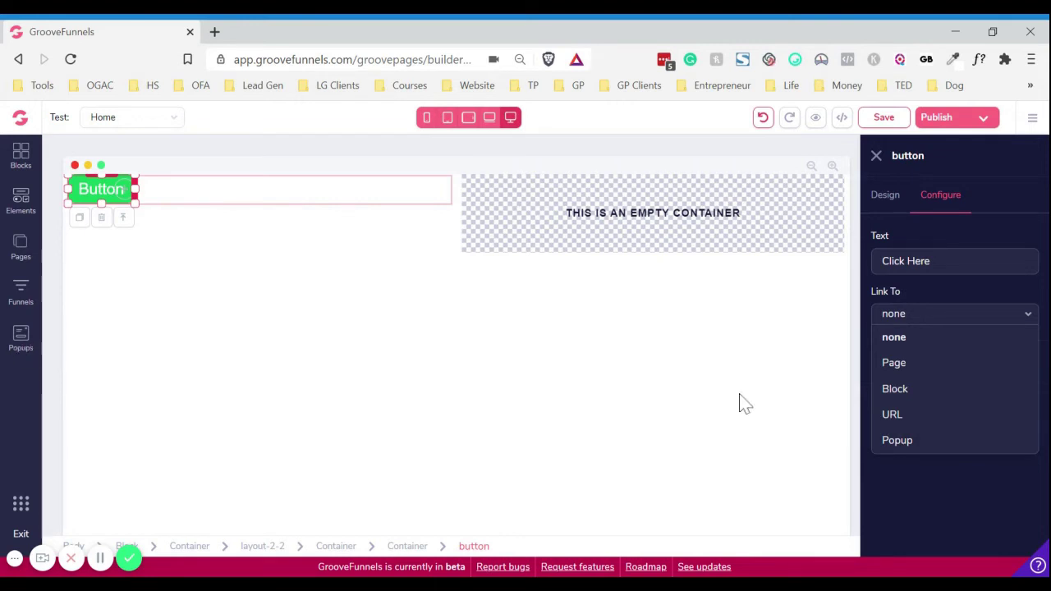
click(931, 296)
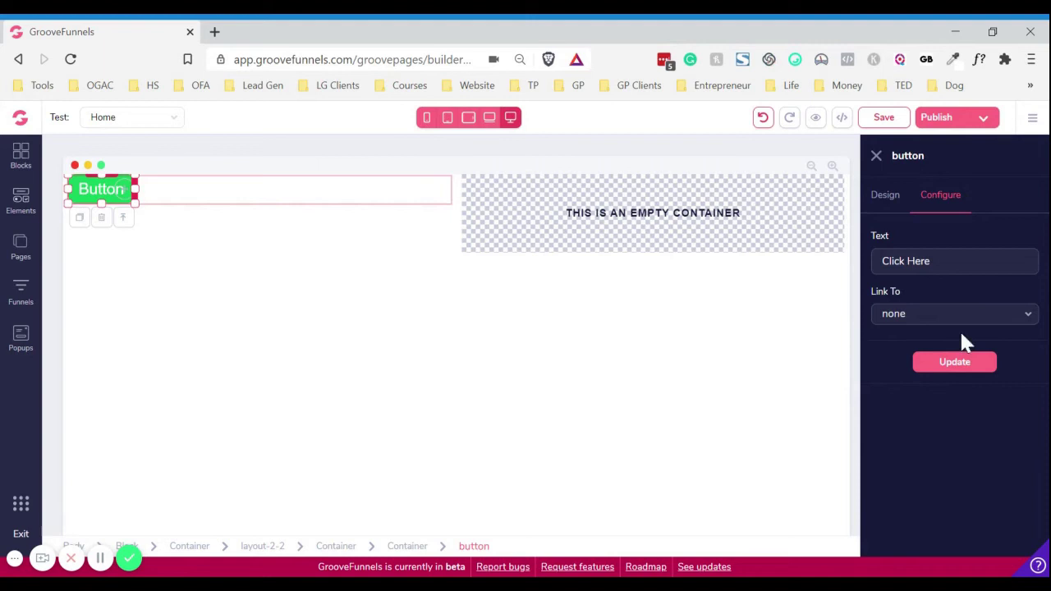
click(953, 366)
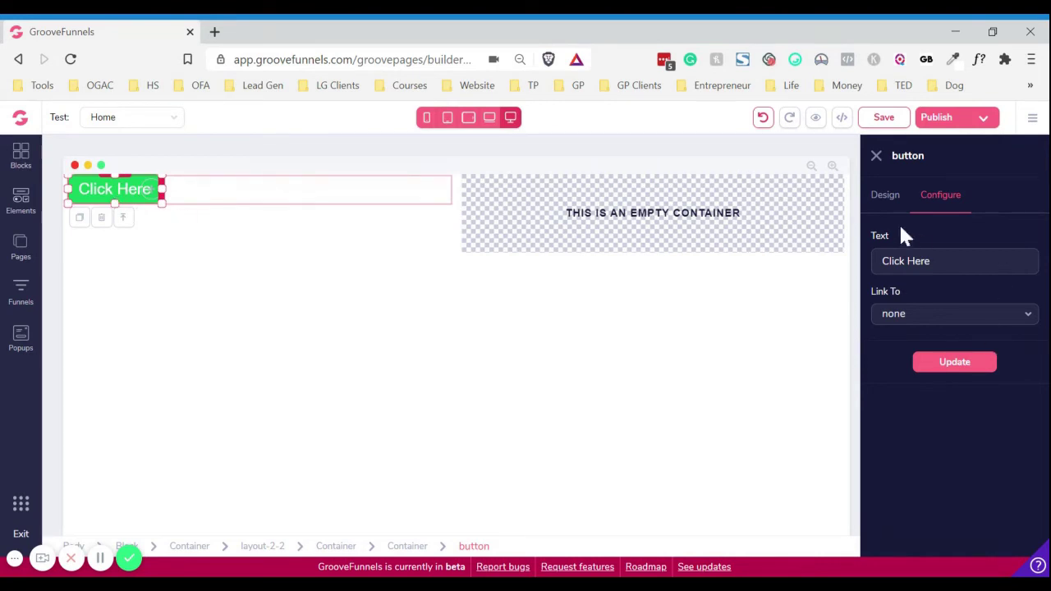
click(872, 207)
Select the padding sides and increase the button's padding to 1.25rem.
scroll(954, 441, down, 1)
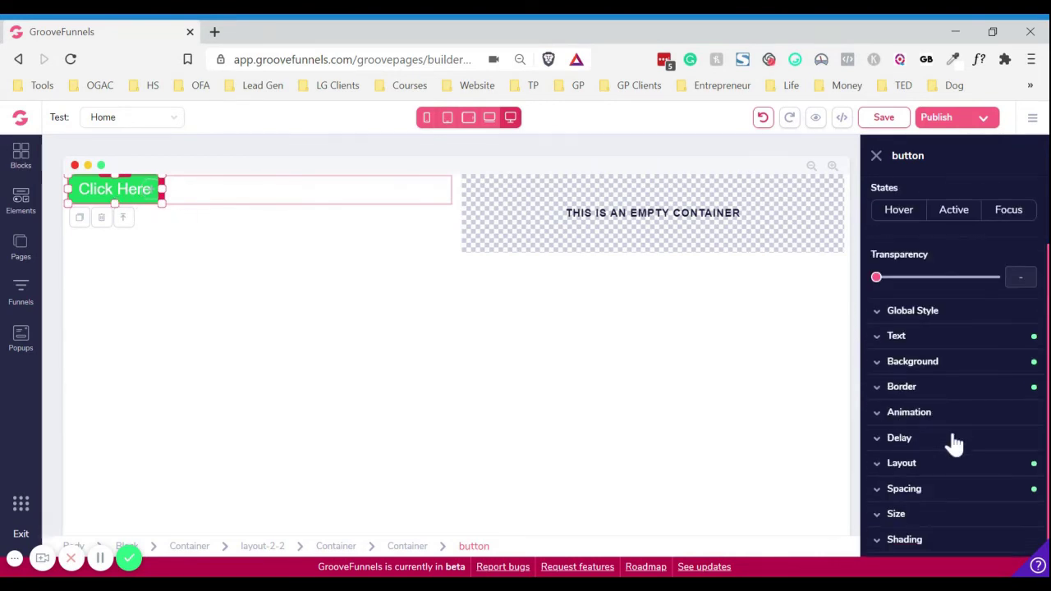
click(907, 490)
scroll(908, 493, down, 2)
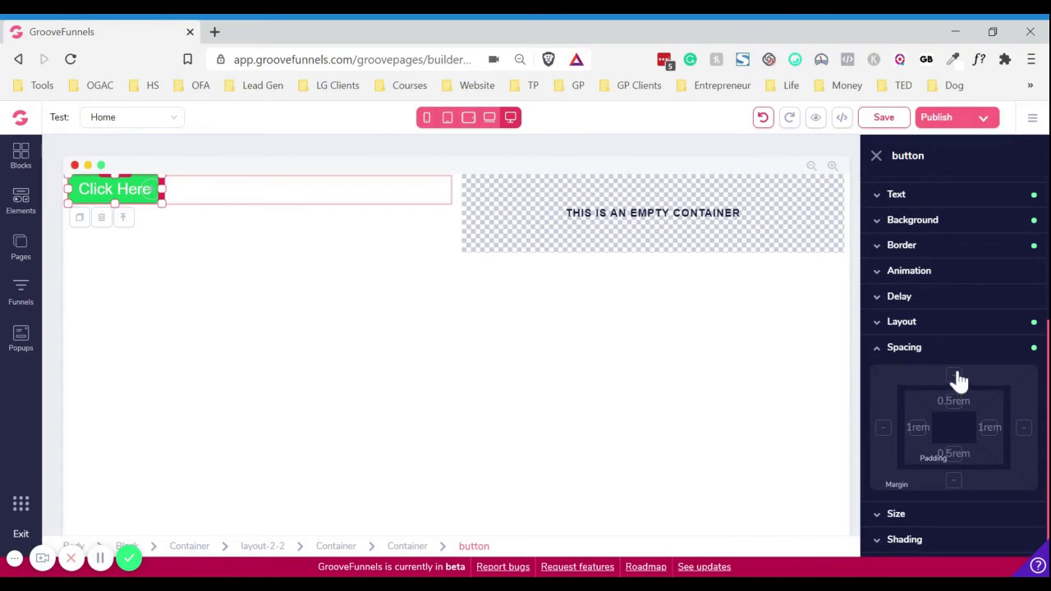
click(956, 402)
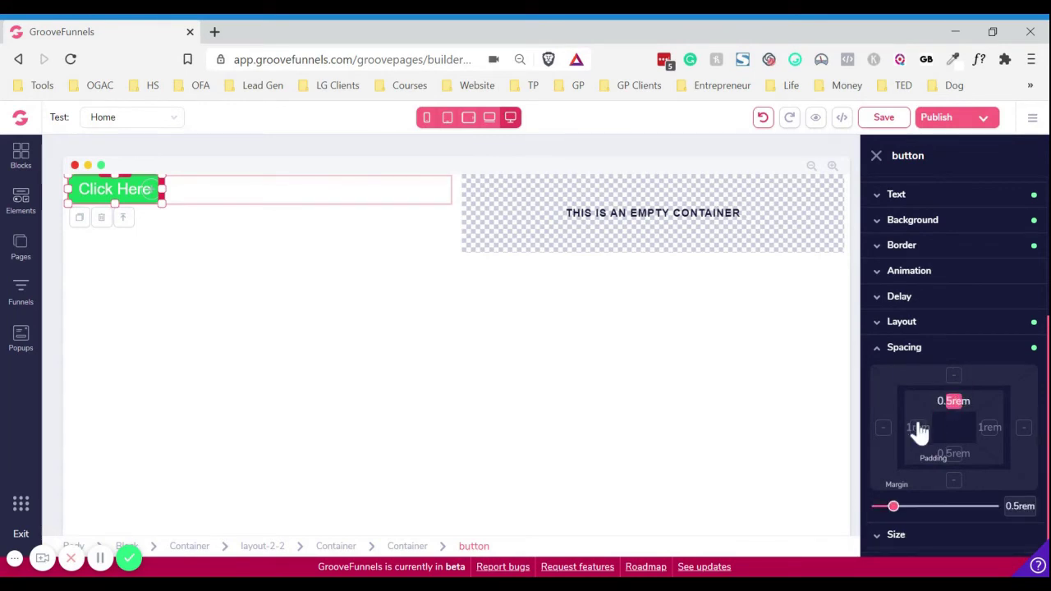
click(917, 428)
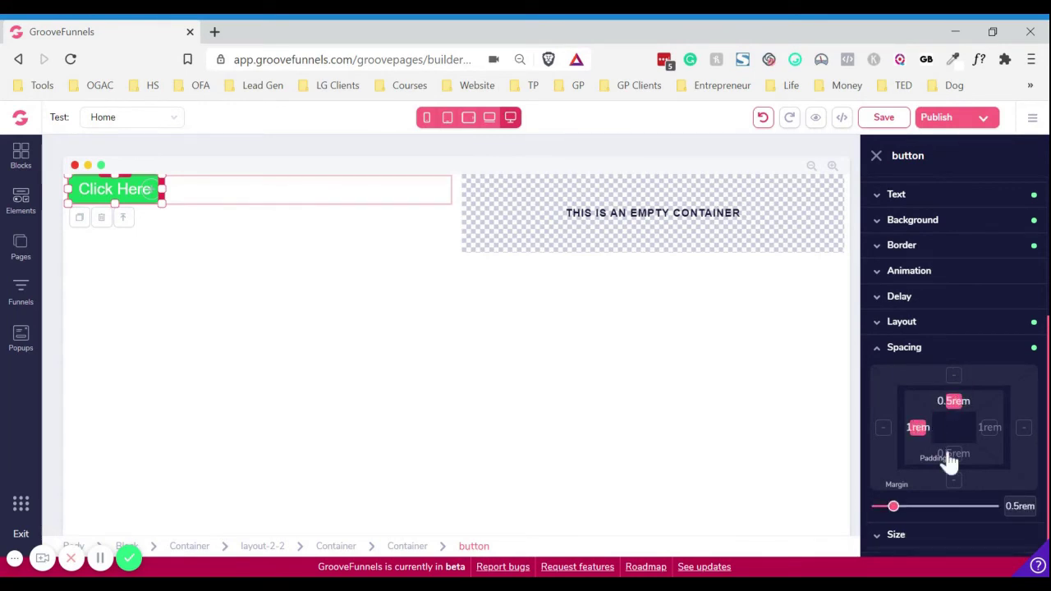
click(991, 428)
drag(894, 509, 910, 510)
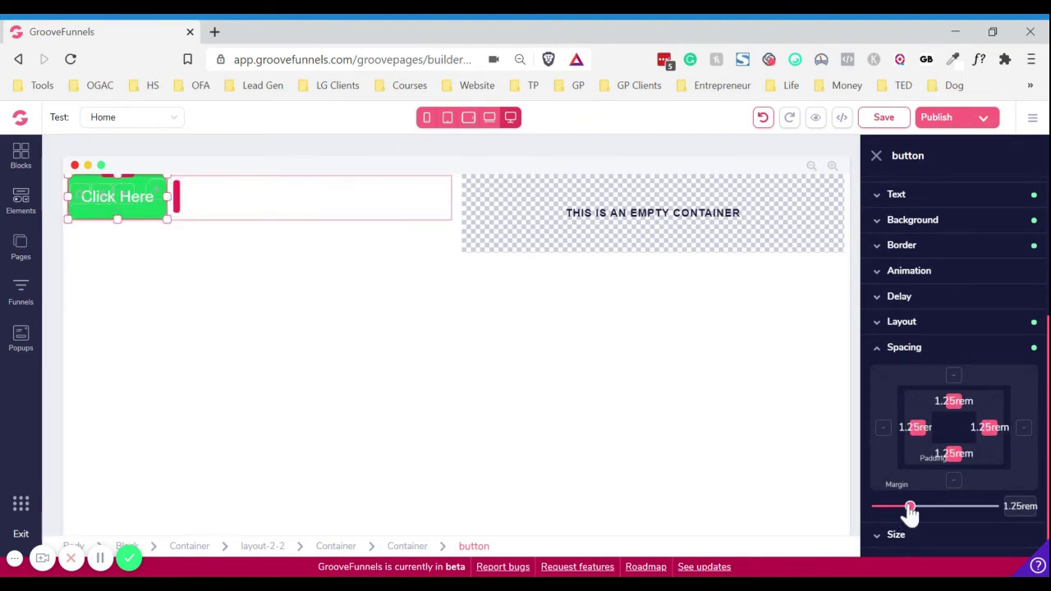
Select the left, top and right margin boxes, then pick the container holding both columns.
click(884, 428)
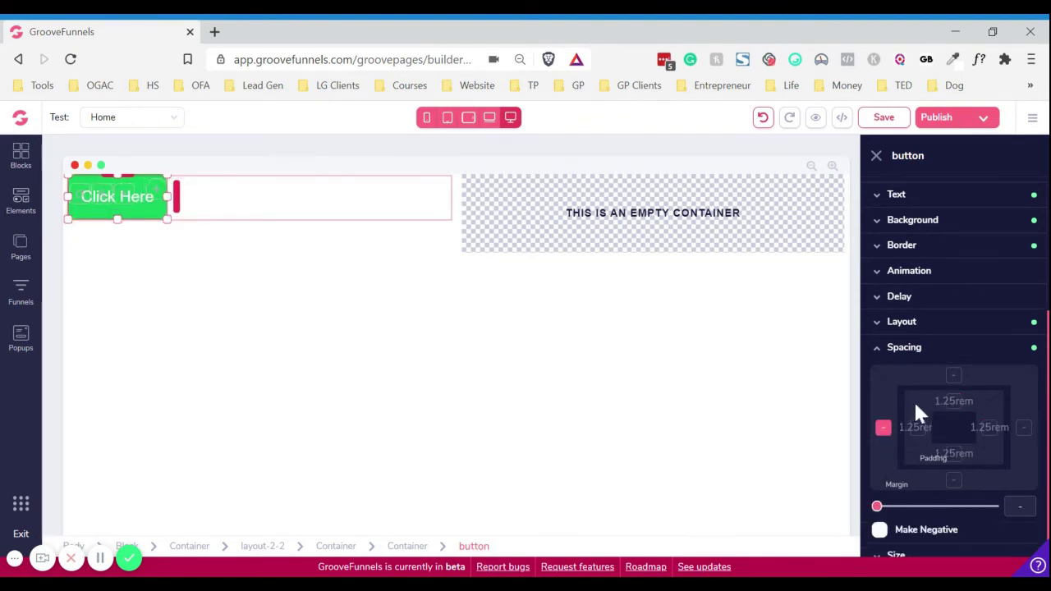
click(953, 376)
click(1023, 427)
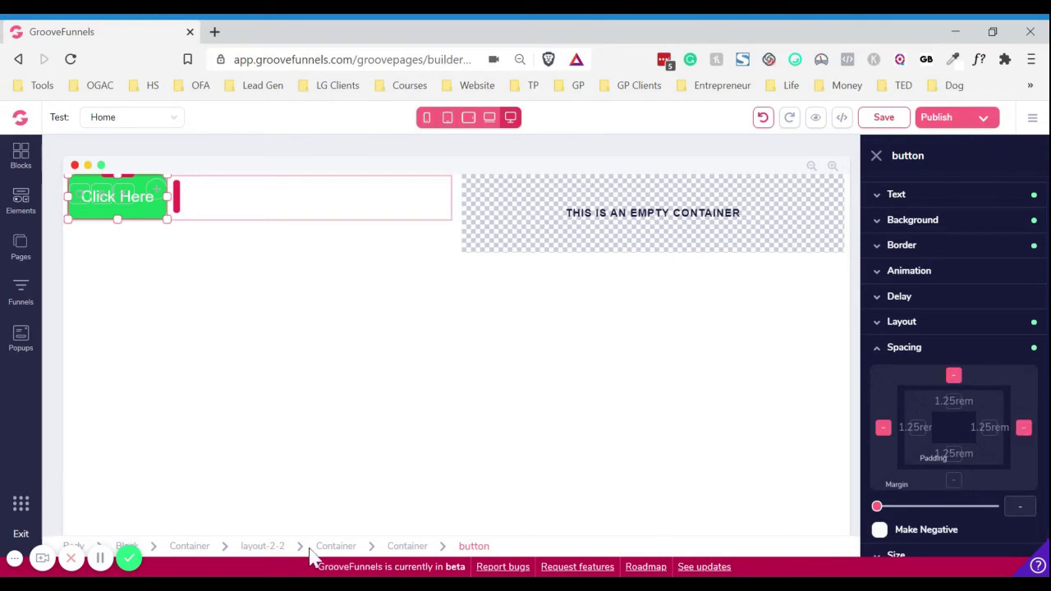
click(194, 547)
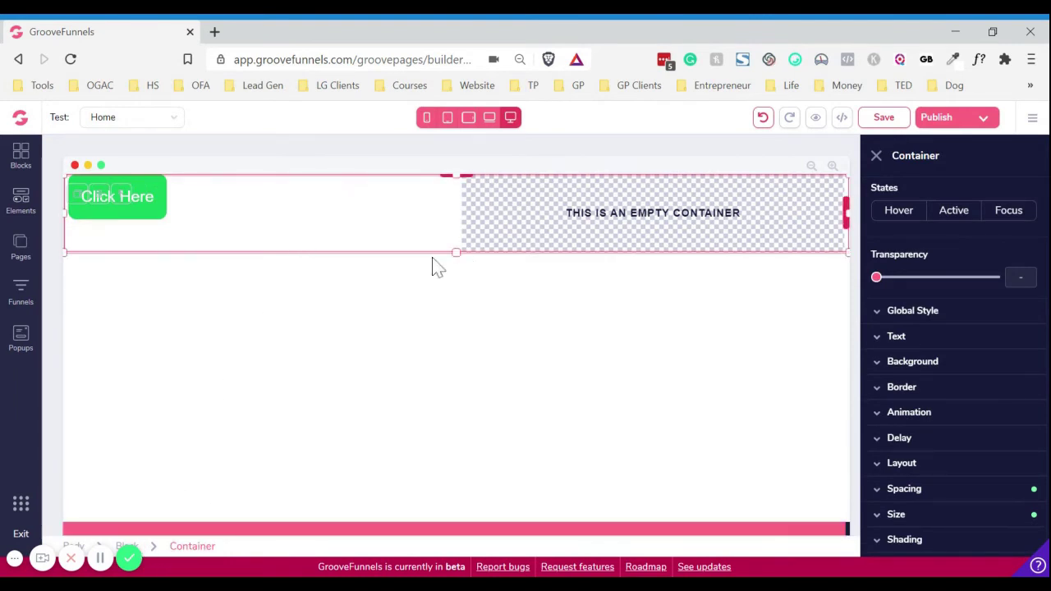
Make the two-column container and the left column much taller.
drag(456, 252, 457, 412)
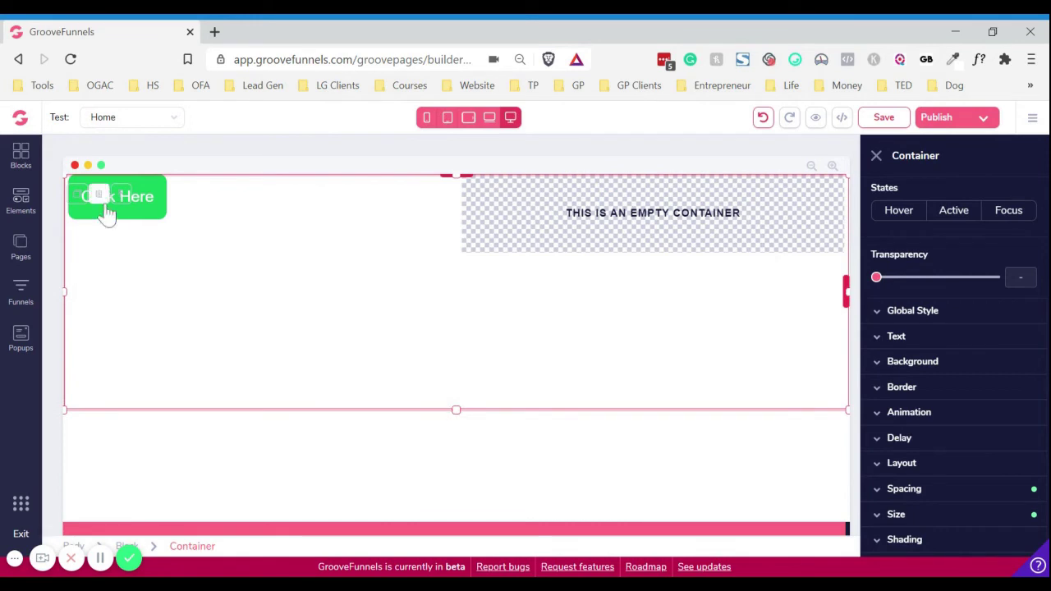
click(156, 217)
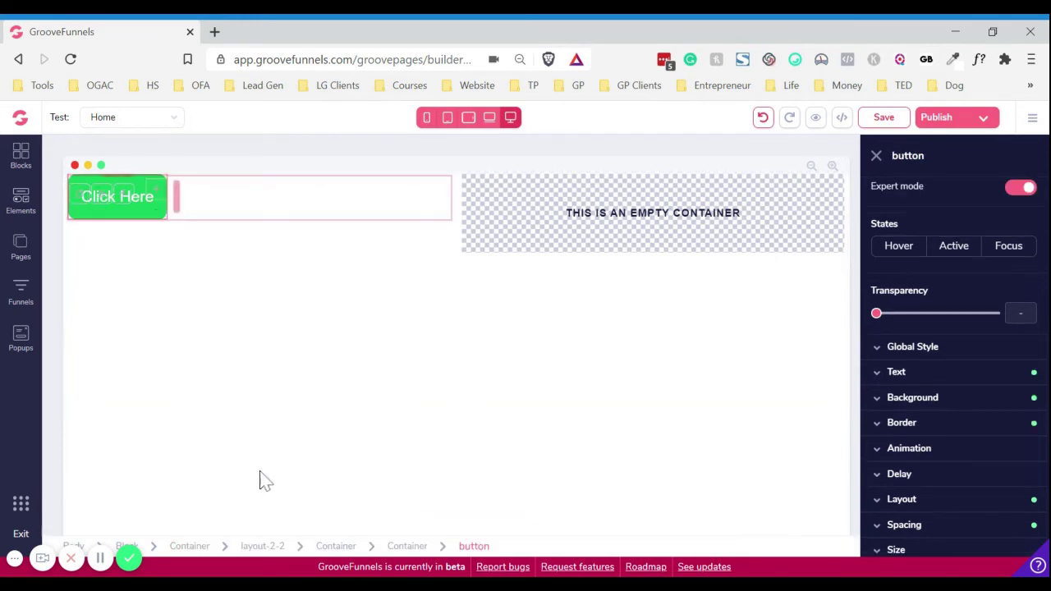
click(337, 547)
drag(261, 253, 259, 406)
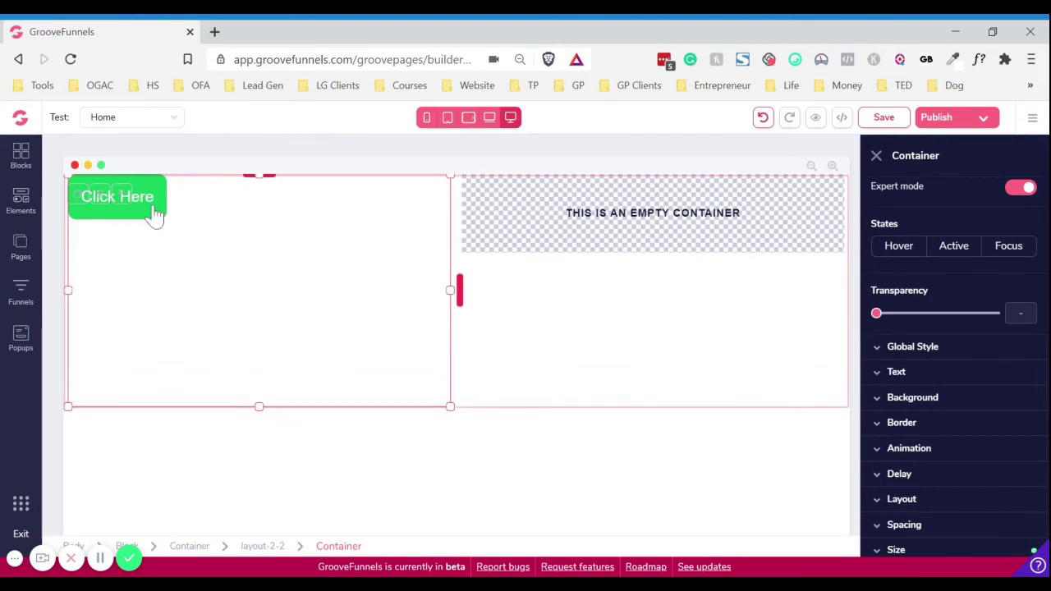
Stretch the button's inner container to the column's full height and reselect the Click Here button.
click(156, 215)
click(410, 546)
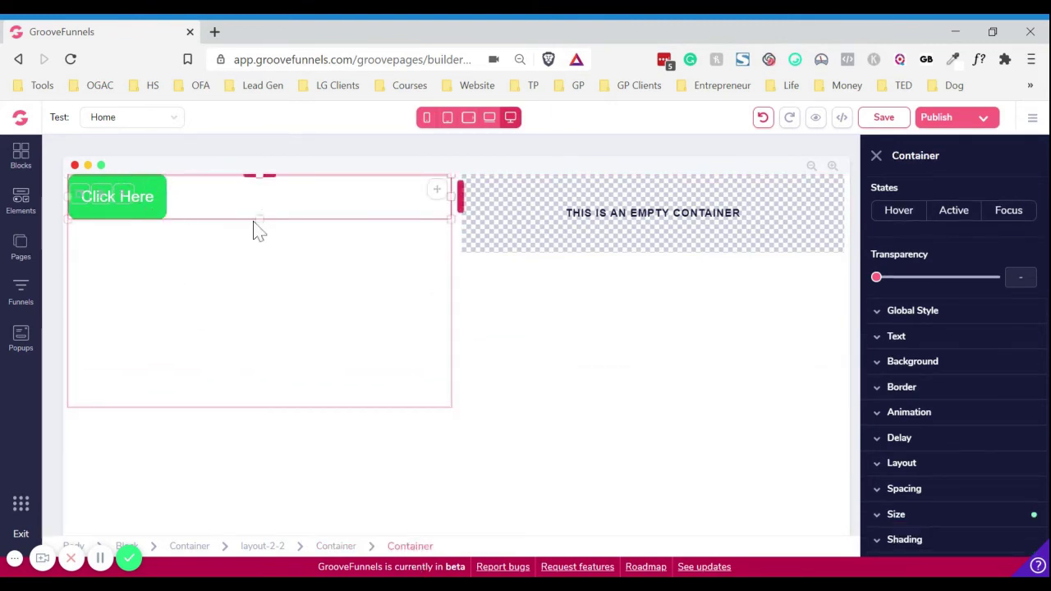
drag(261, 220, 276, 419)
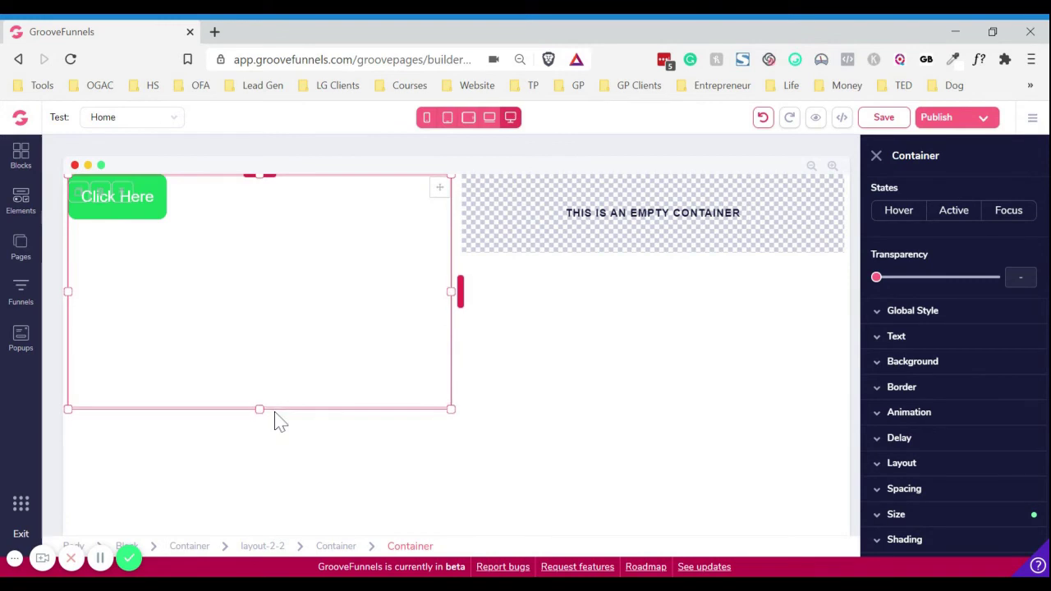
click(154, 215)
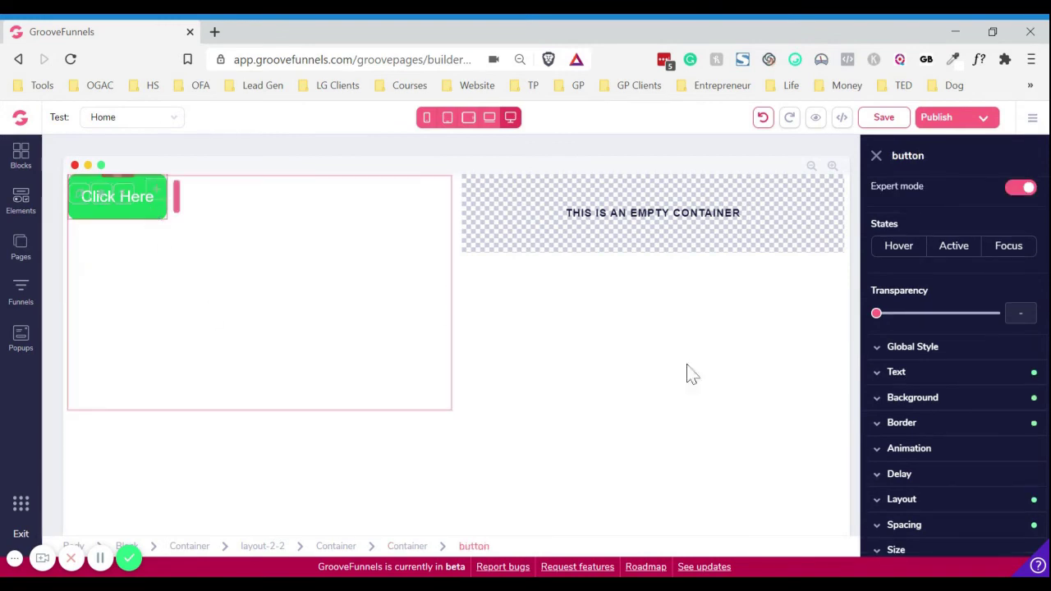
scroll(921, 443, down, 1)
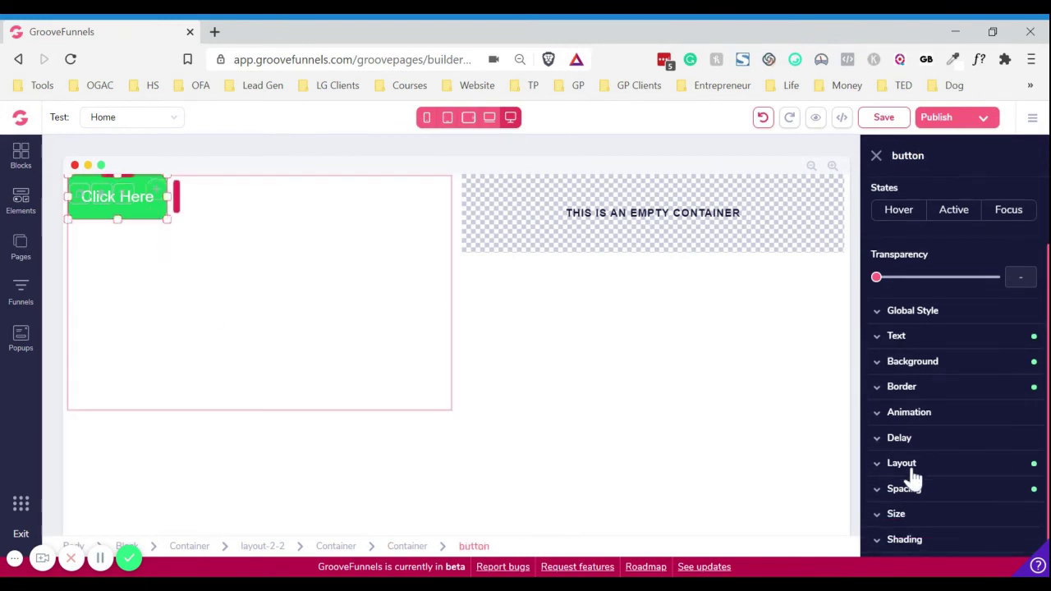
Give the button's container a flex layout with centre Primary and centre Secondary alignment.
click(913, 472)
click(408, 547)
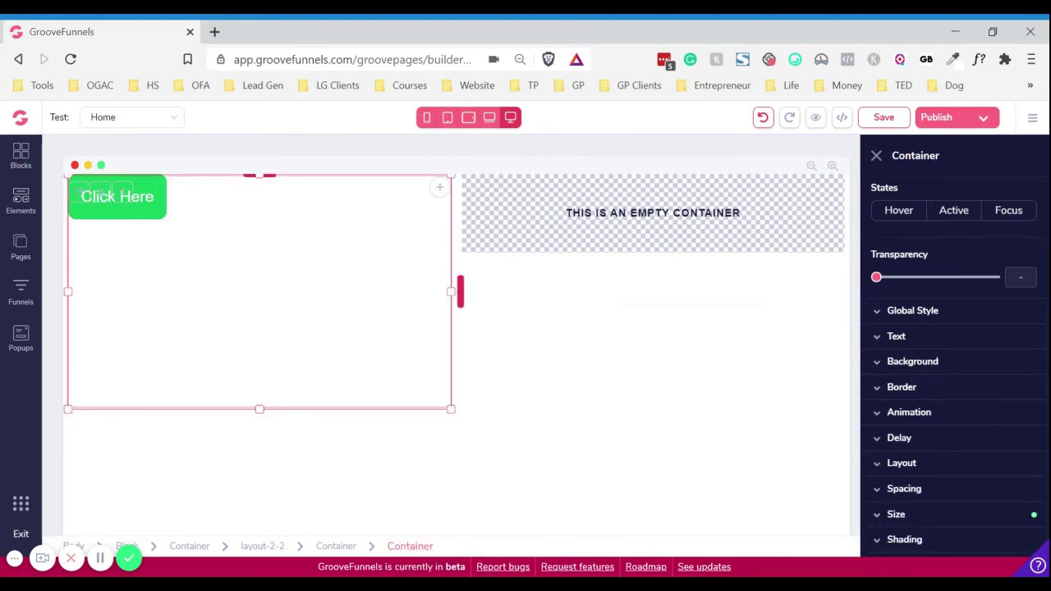
click(886, 464)
scroll(890, 470, down, 3)
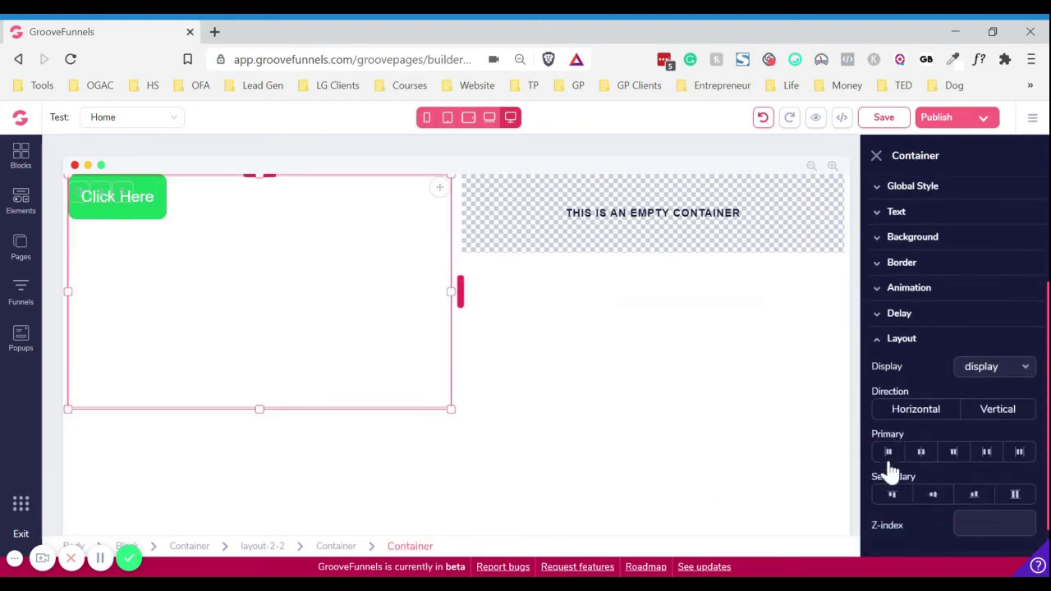
scroll(890, 470, down, 1)
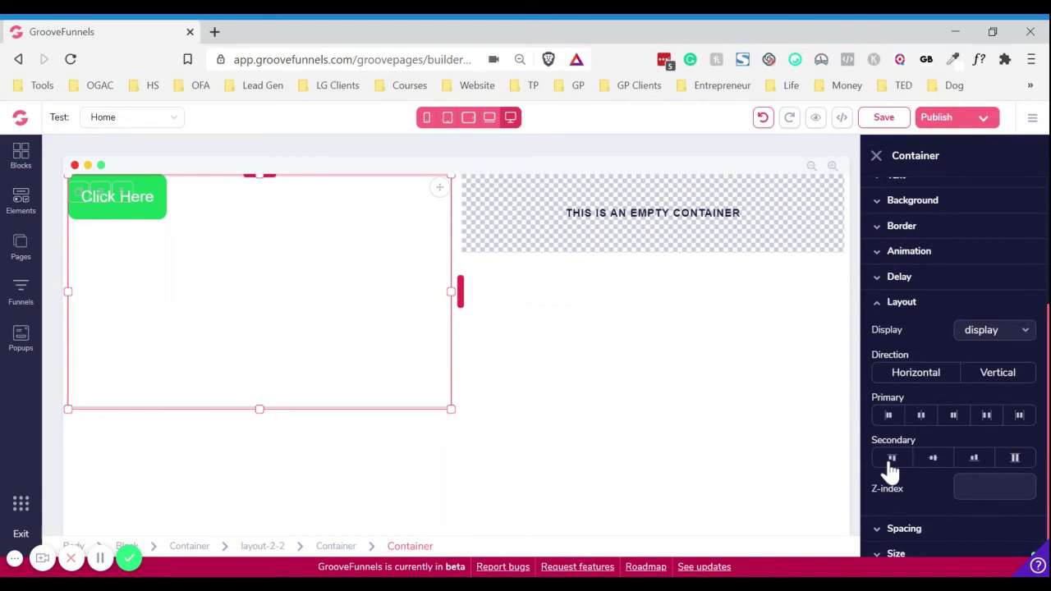
click(920, 415)
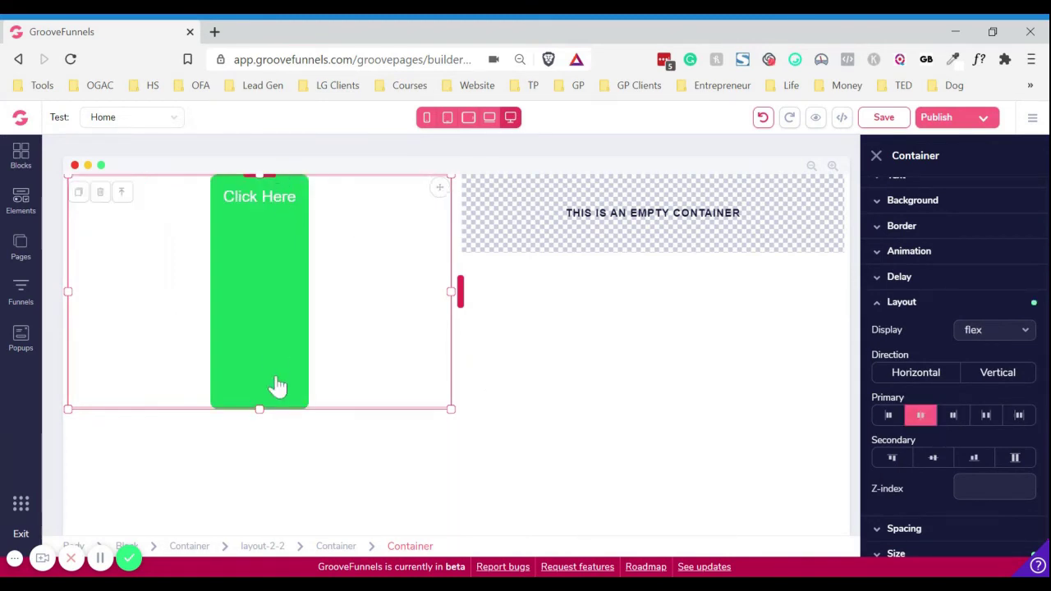
click(936, 462)
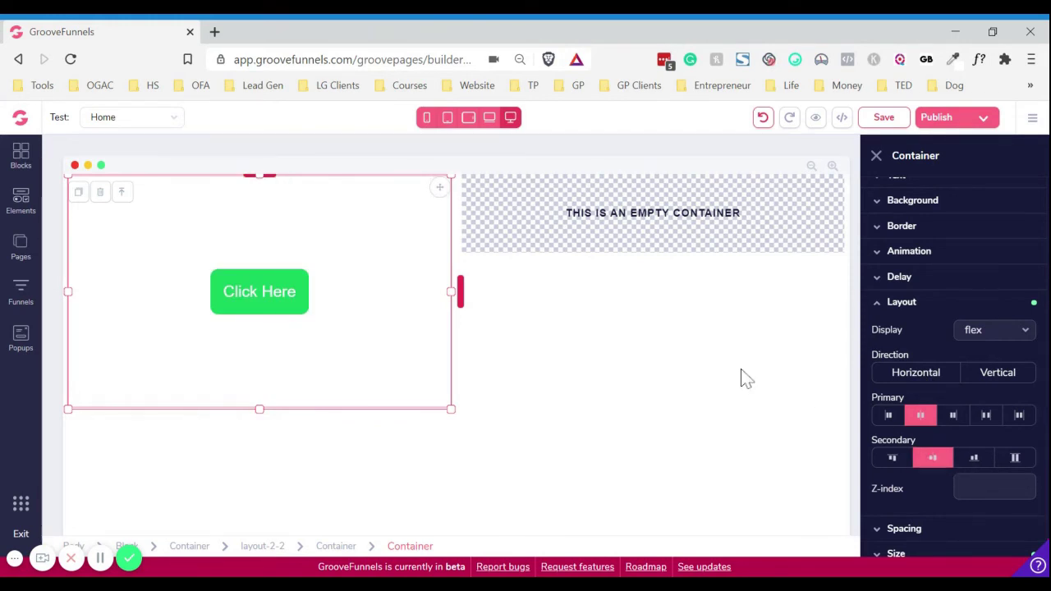
Duplicate the Click Here button twice, with the container's Direction set to Vertical.
click(239, 302)
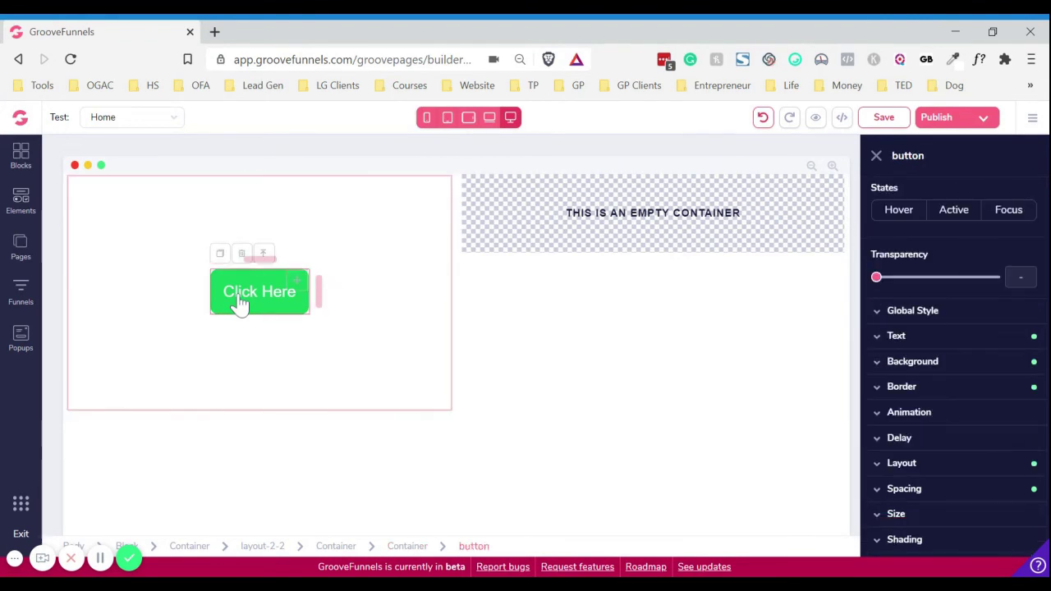
click(221, 254)
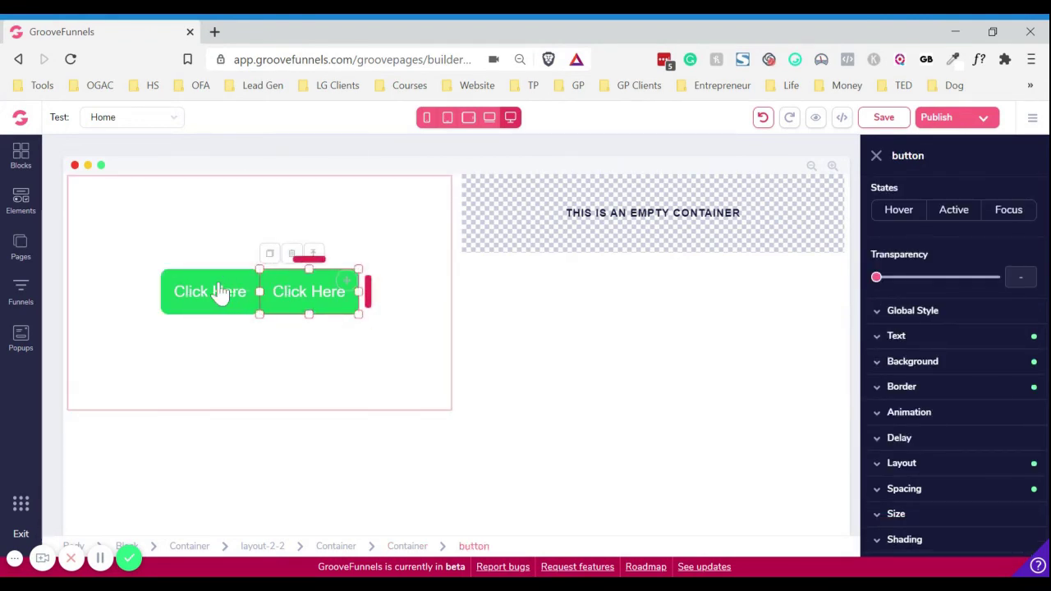
click(409, 548)
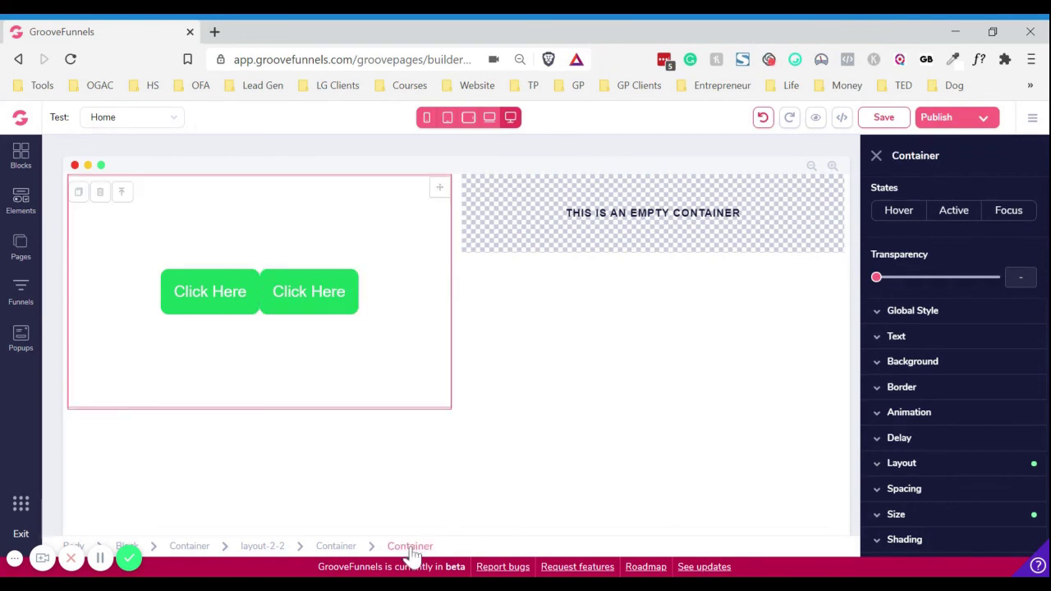
click(913, 466)
scroll(928, 472, down, 2)
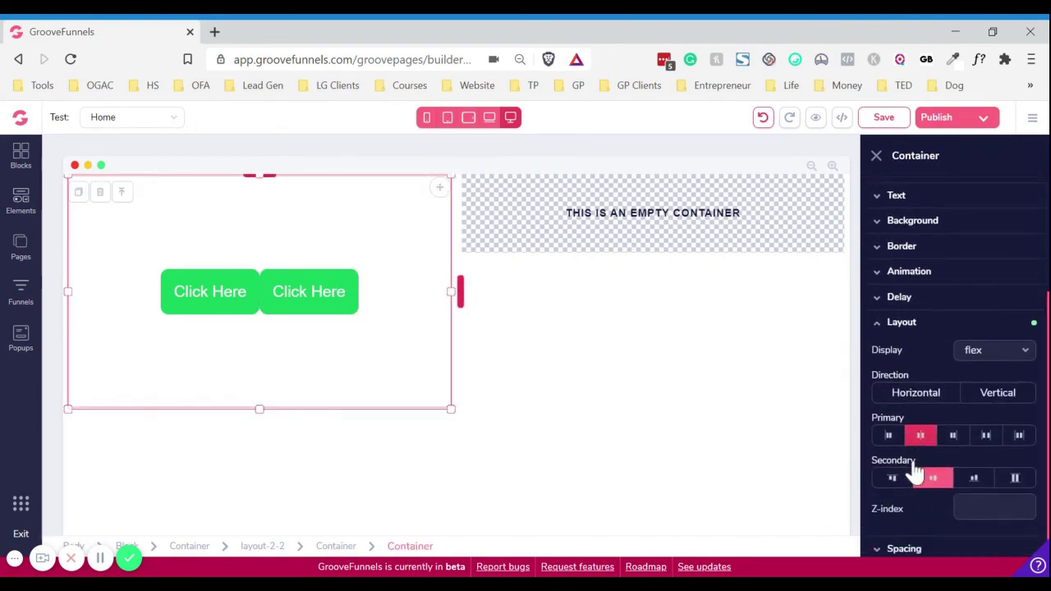
click(1005, 396)
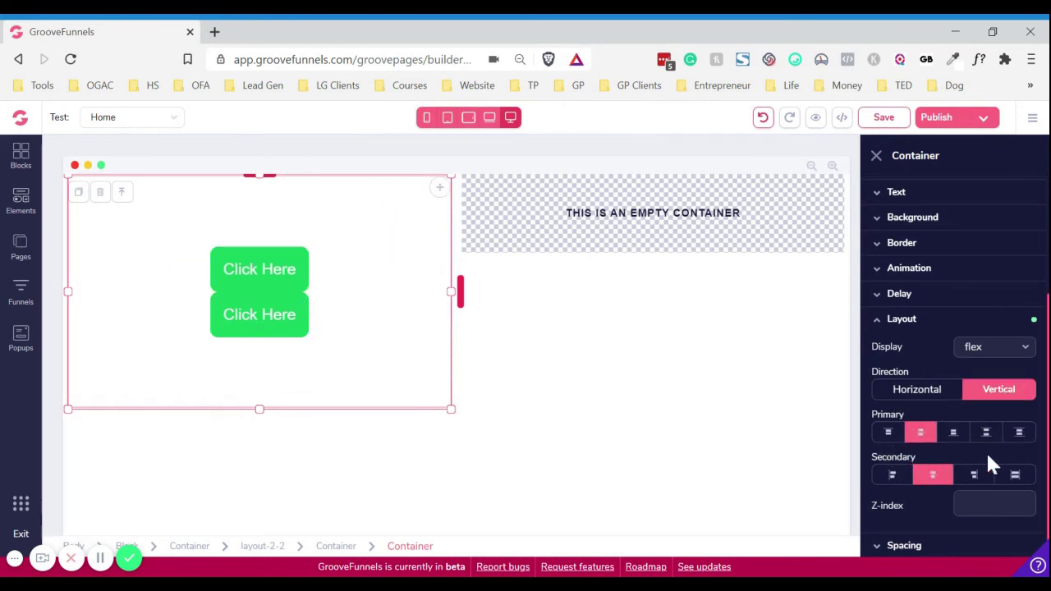
click(263, 318)
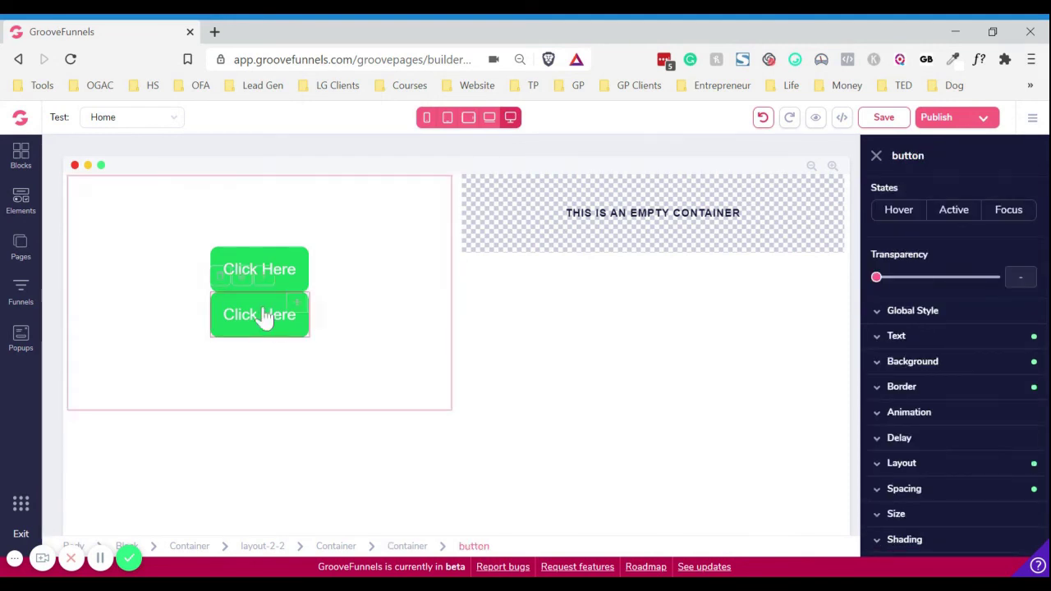
click(223, 278)
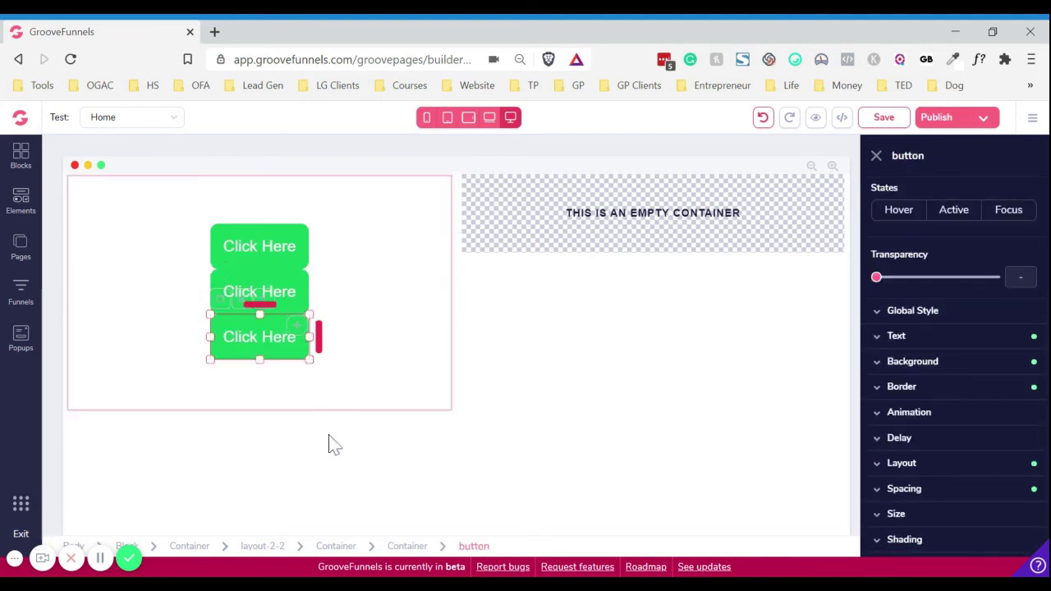
Try the container's Primary alignment options on the stacked buttons: space between, space around, centre, end, start.
click(402, 551)
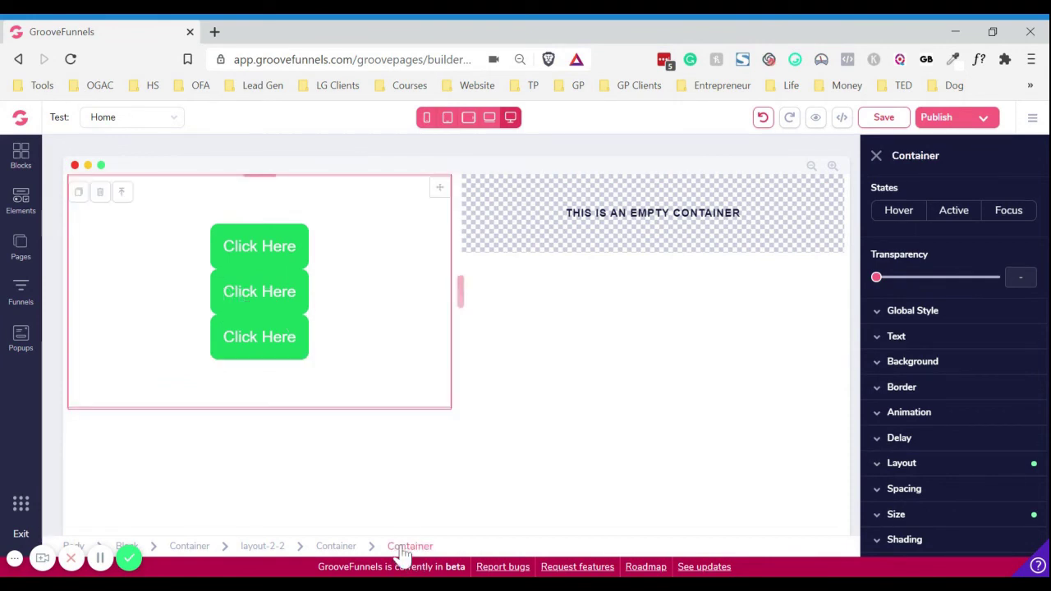
click(921, 468)
scroll(928, 451, down, 2)
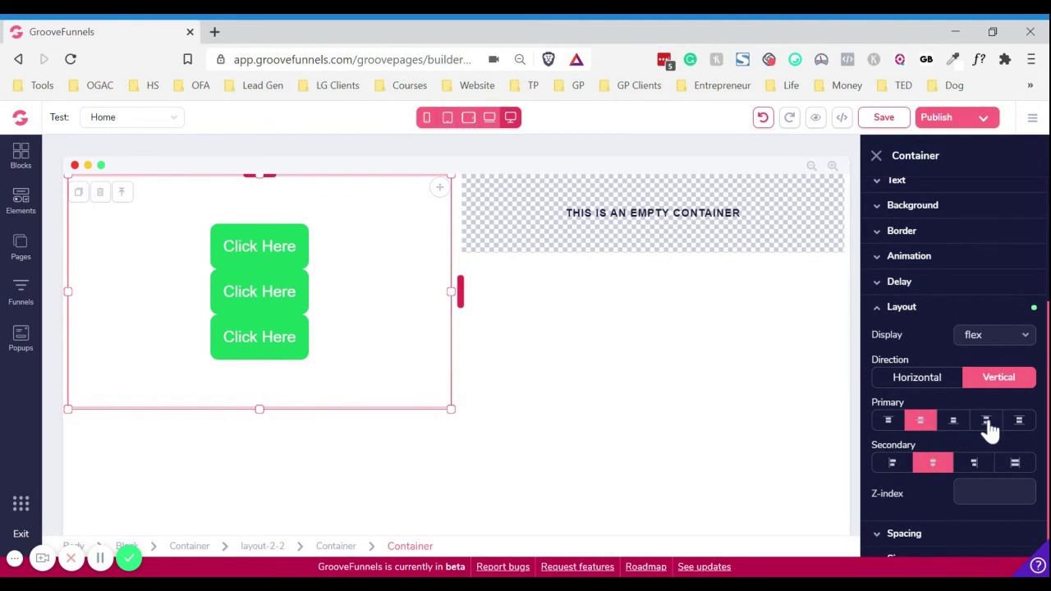
click(988, 424)
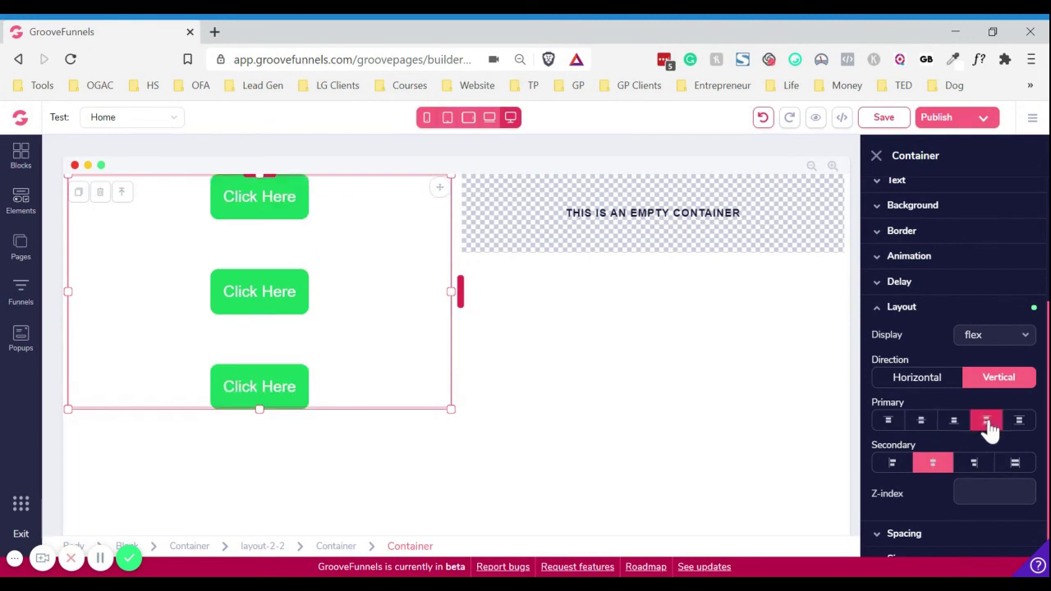
click(1023, 430)
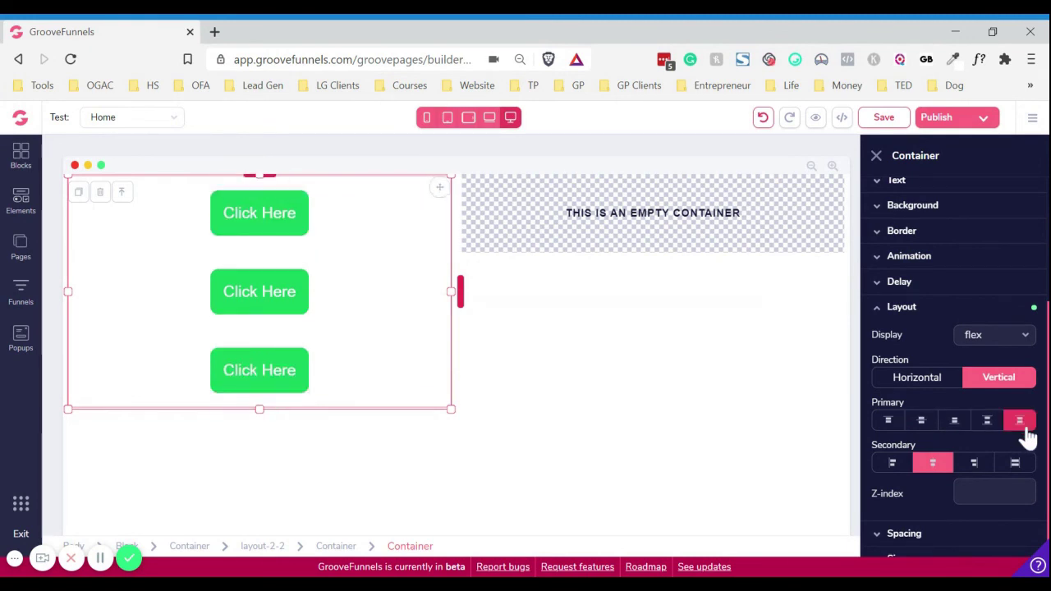
click(923, 423)
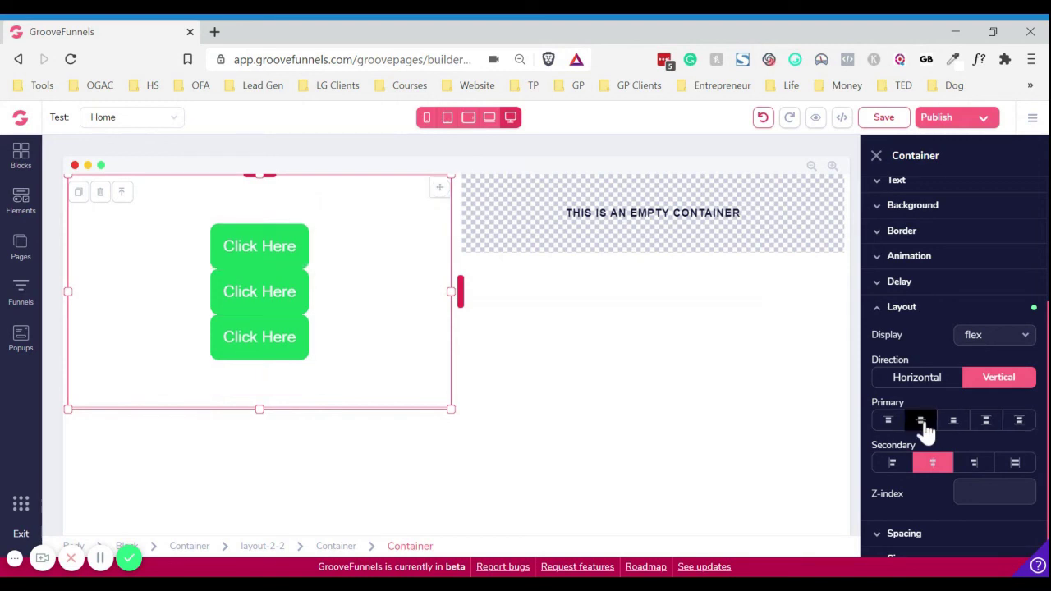
click(952, 422)
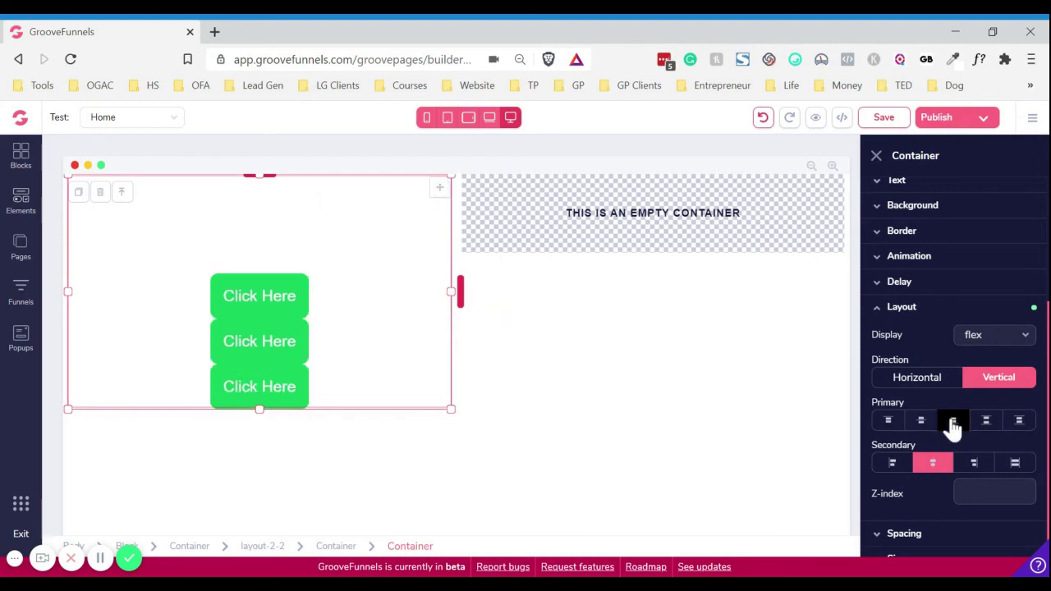
click(901, 423)
Switch the container Direction to Horizontal and finish on left-aligned Primary alignment.
click(925, 393)
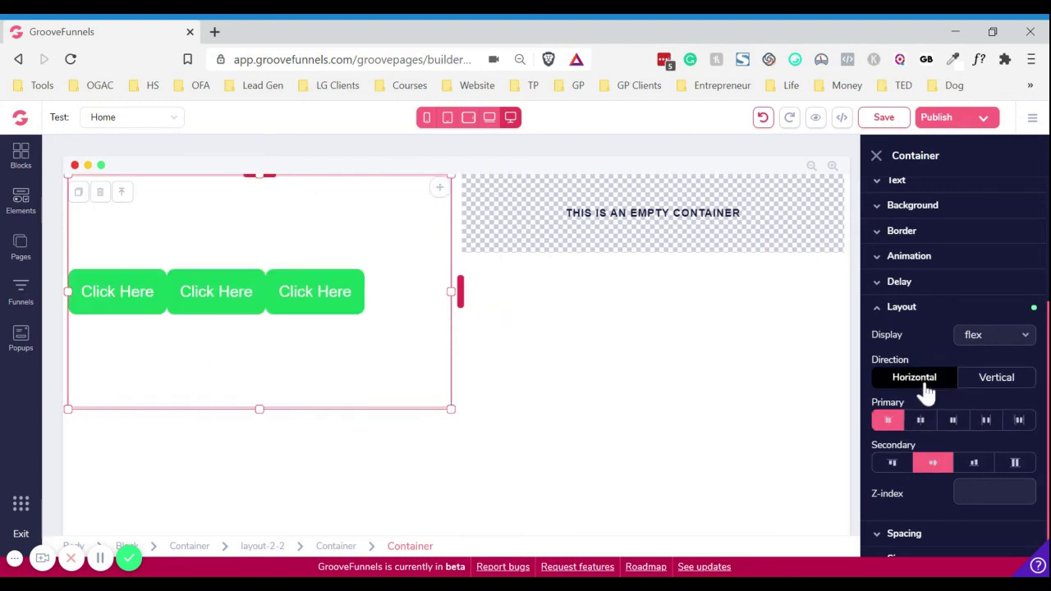
click(985, 423)
click(1024, 431)
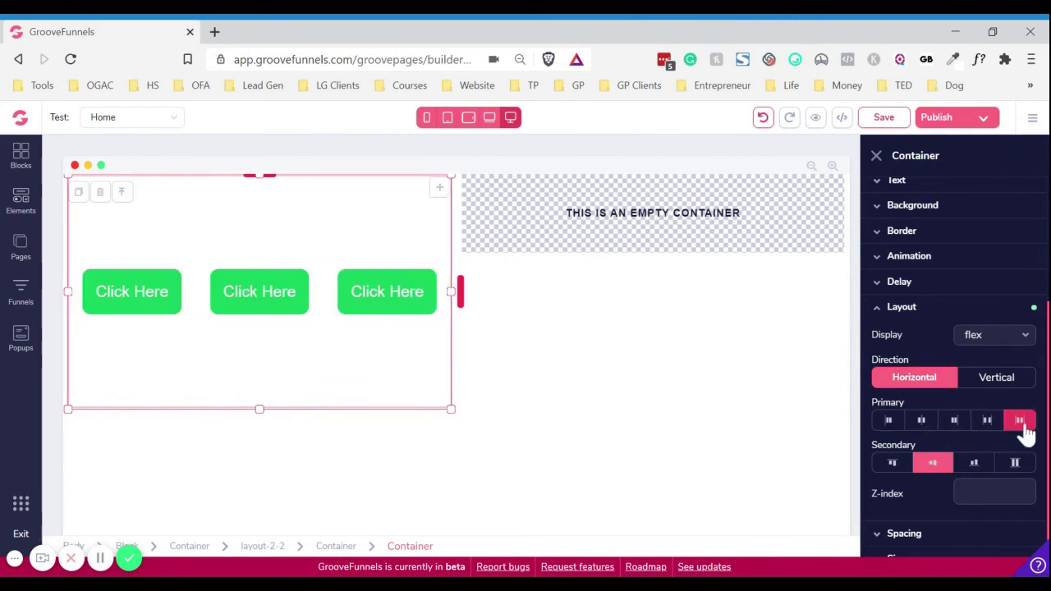
click(995, 428)
click(953, 423)
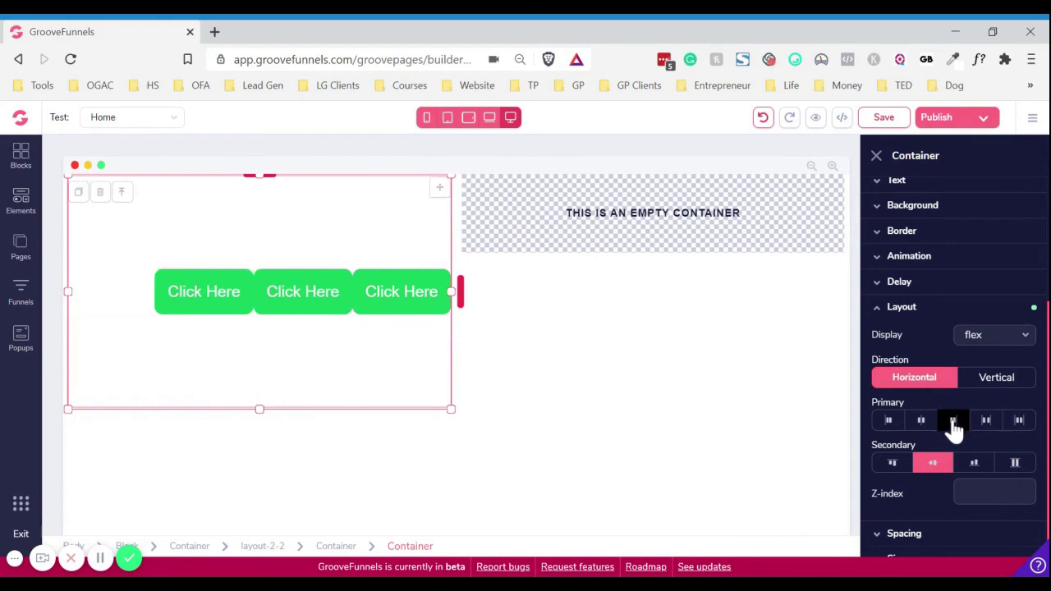
click(923, 425)
click(887, 421)
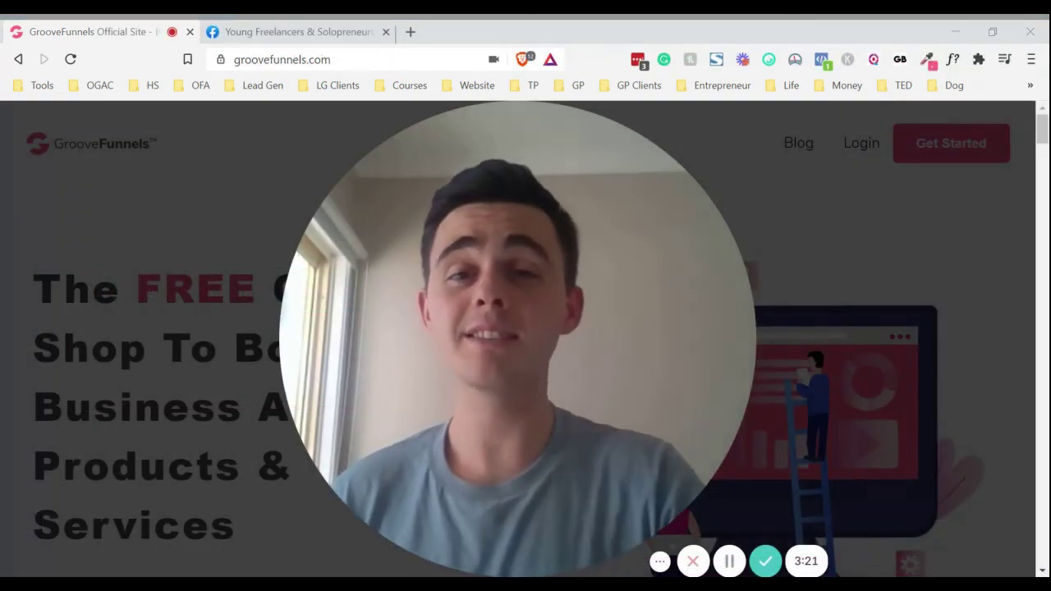
Switch to the browser tab showing the Young Freelancers & Solopreneurs Facebook group.
click(274, 30)
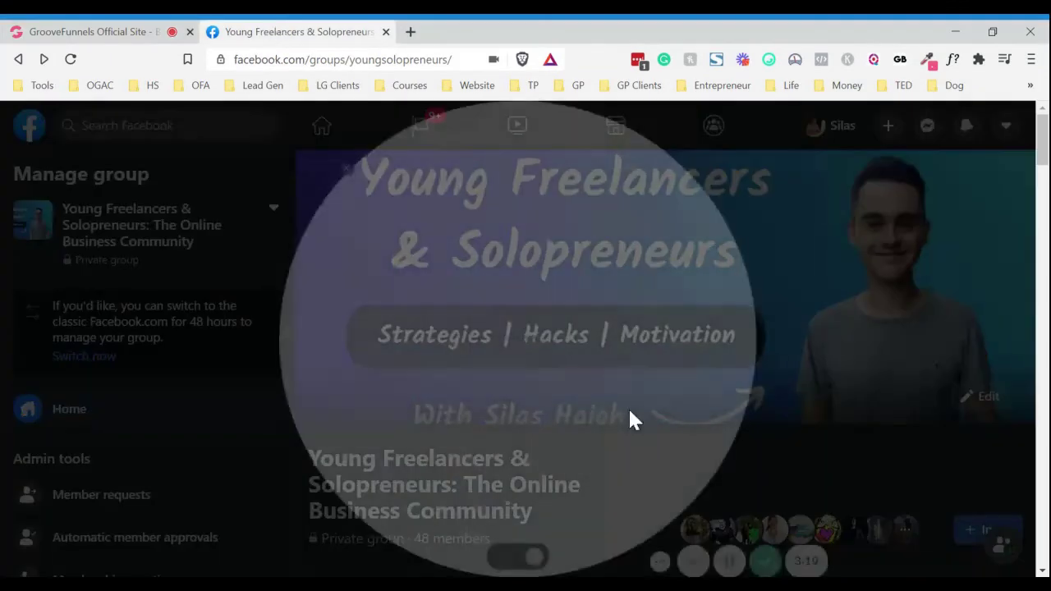